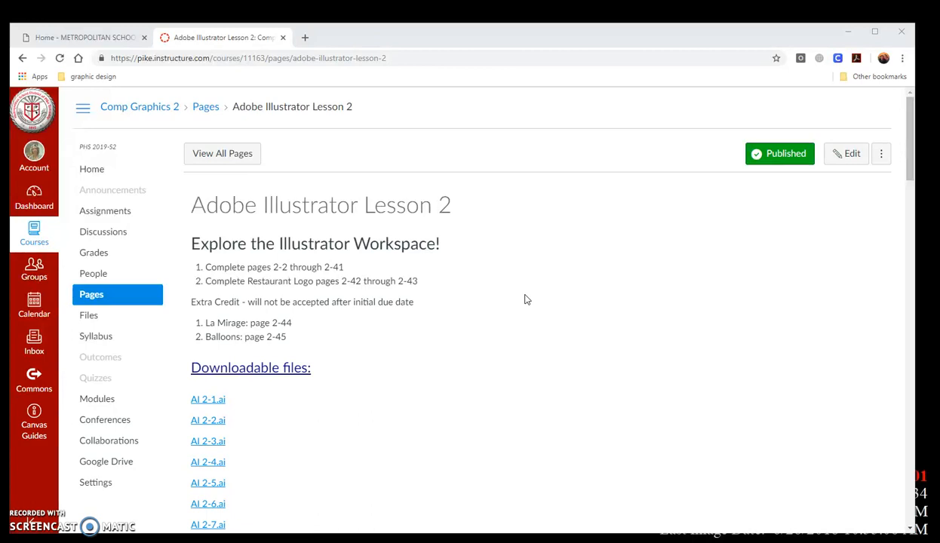
Step: Download AI 2-5.ai from the lesson's downloadable files and open it in Illustrator, dismissing the missing fonts notice
left_click(510, 298)
scroll(491, 317, "down", 2)
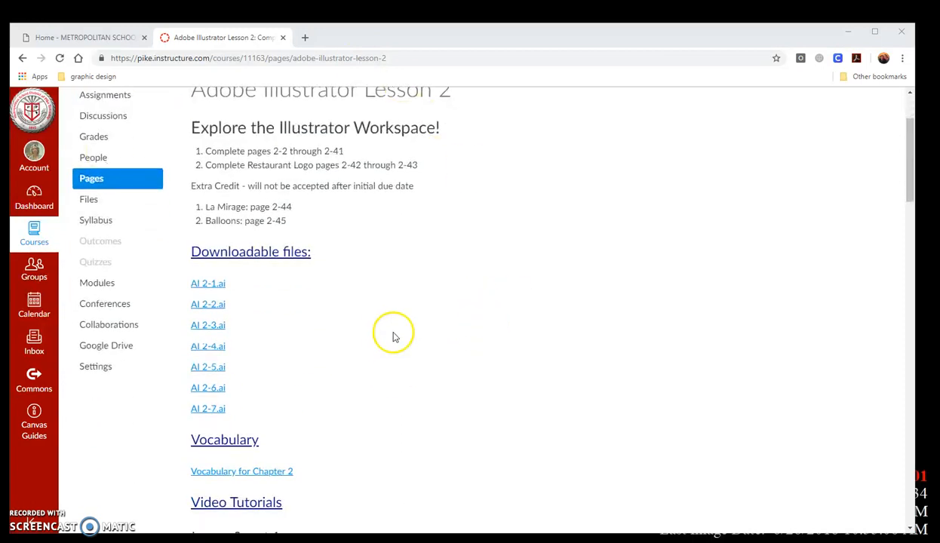
left_click(216, 368)
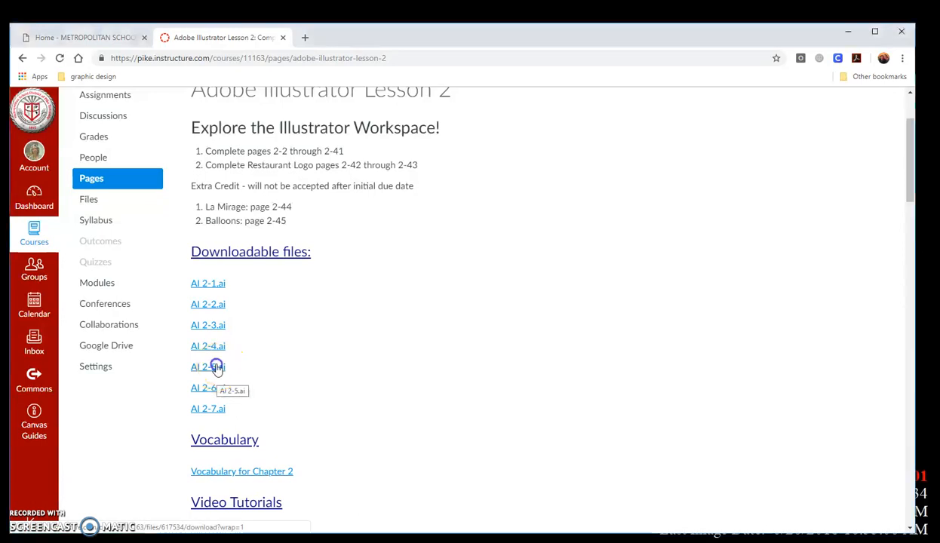
left_click(132, 519)
left_click(145, 446)
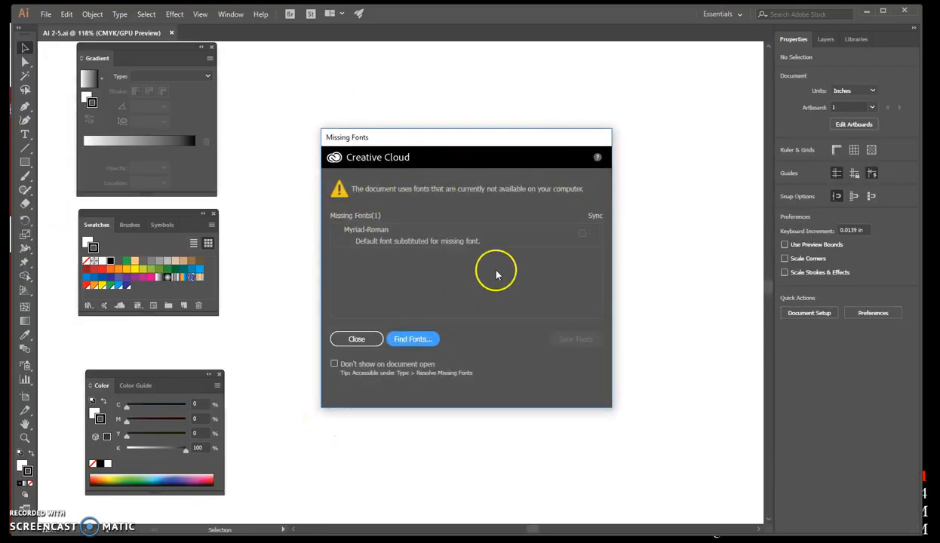
left_click(362, 341)
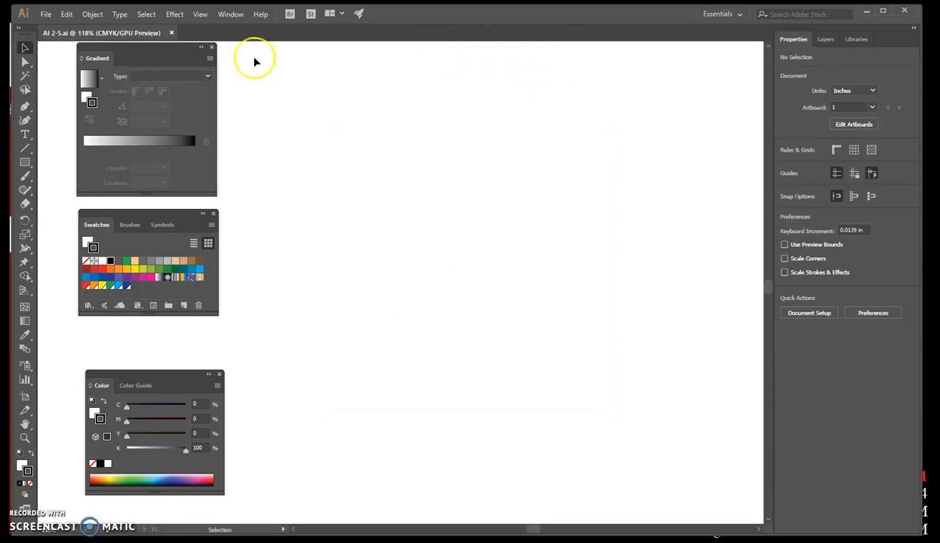
Step: Switch the document to CPU preview and clear the Gradient panel off the artwork, with the whole artboard fitted in the window
left_click(200, 14)
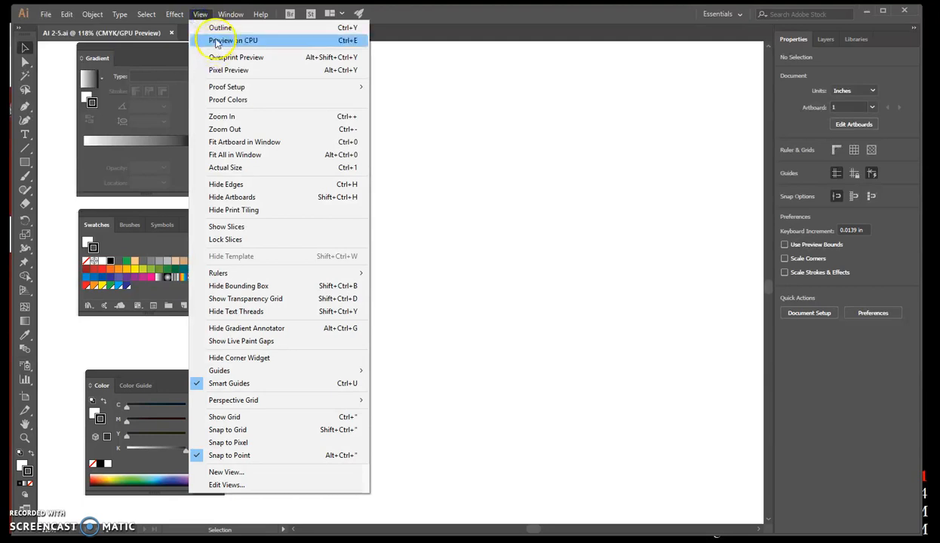
left_click(219, 33)
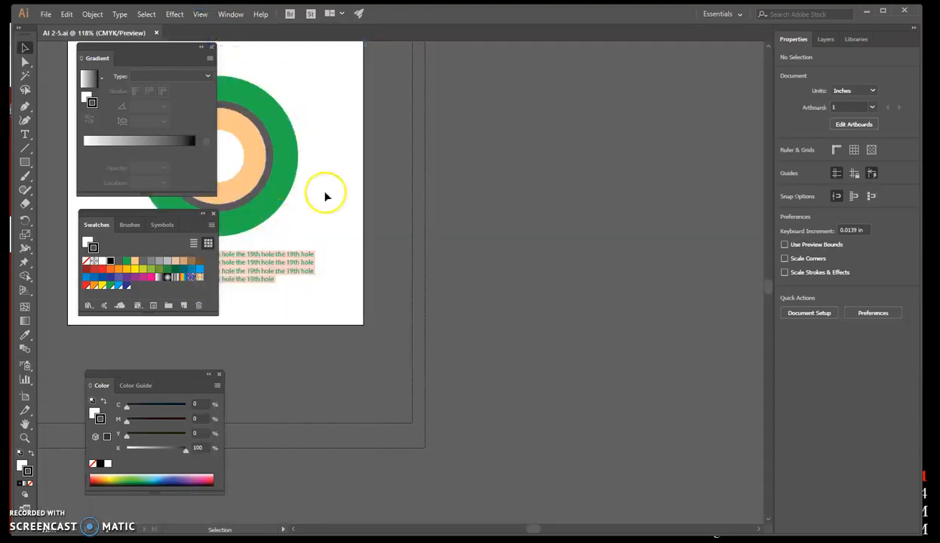
left_click_drag(168, 47, 677, 65)
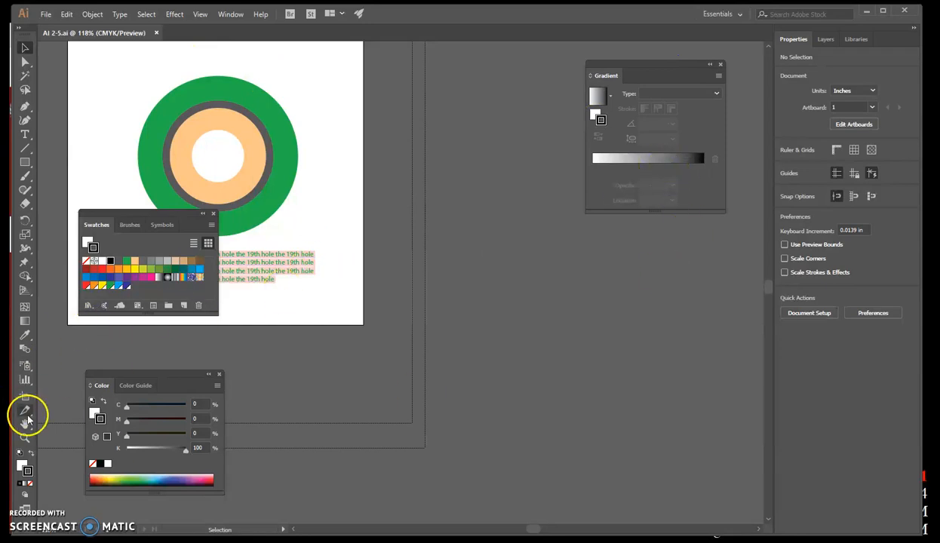
left_click(200, 15)
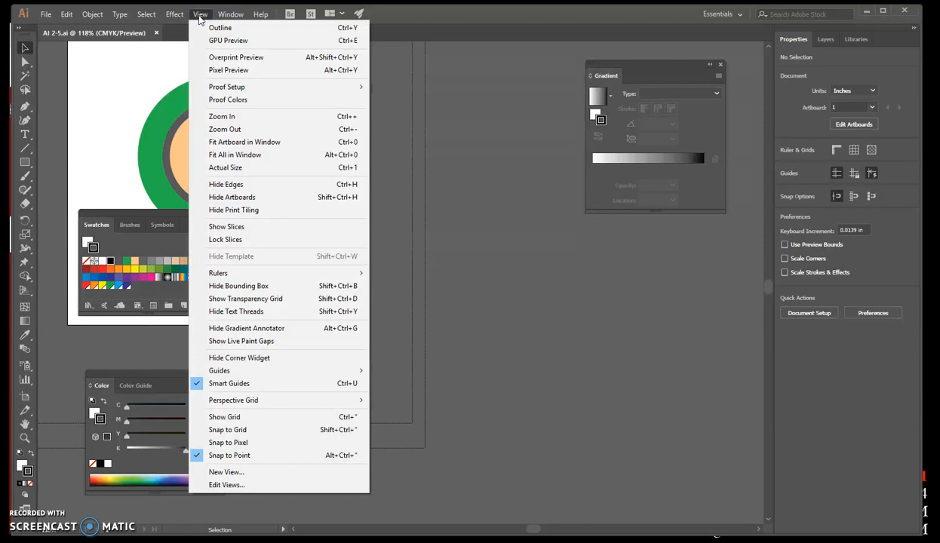
left_click(259, 143)
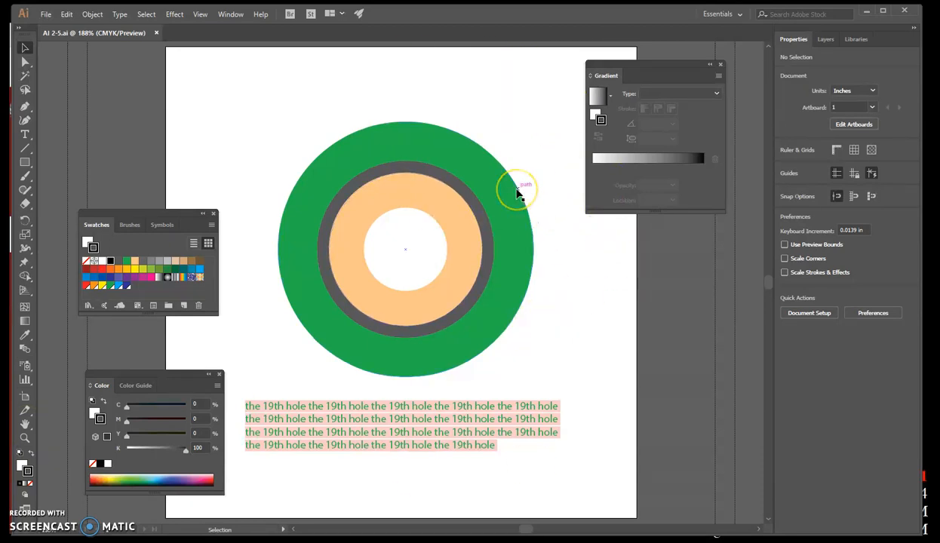
Step: Save a copy of the document as Restaurant Logo in Adobe Illustrator format, accepting the Illustrator CC options
left_click(45, 14)
left_click(86, 121)
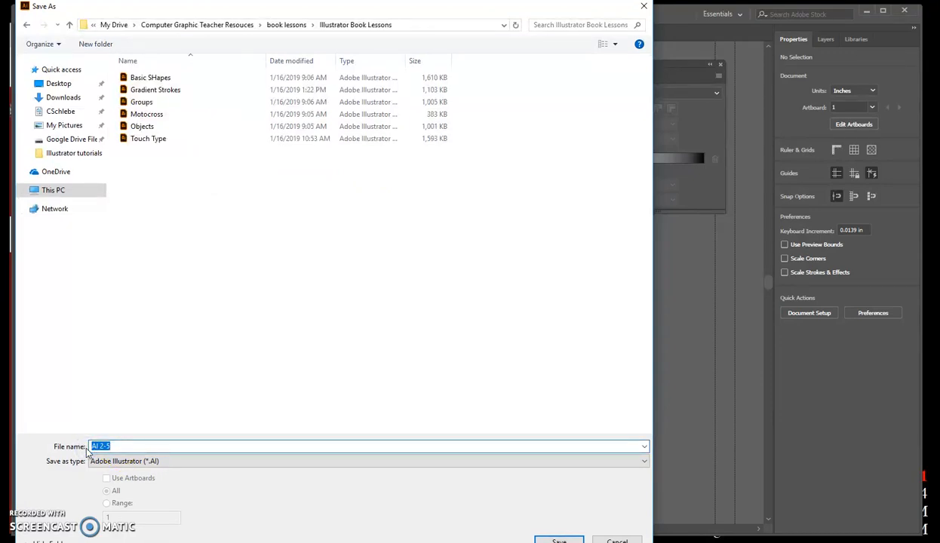
type("Restaurant Logo")
key("Return")
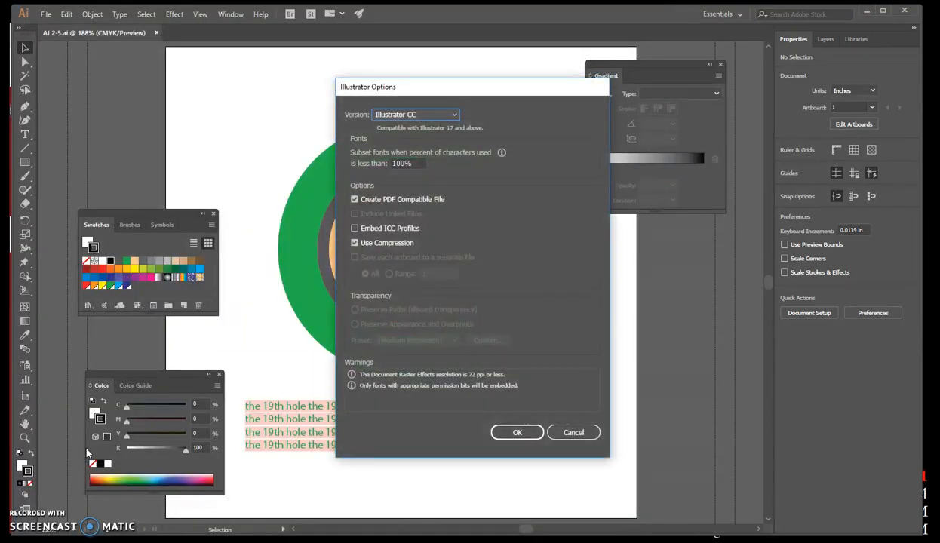
left_click(520, 433)
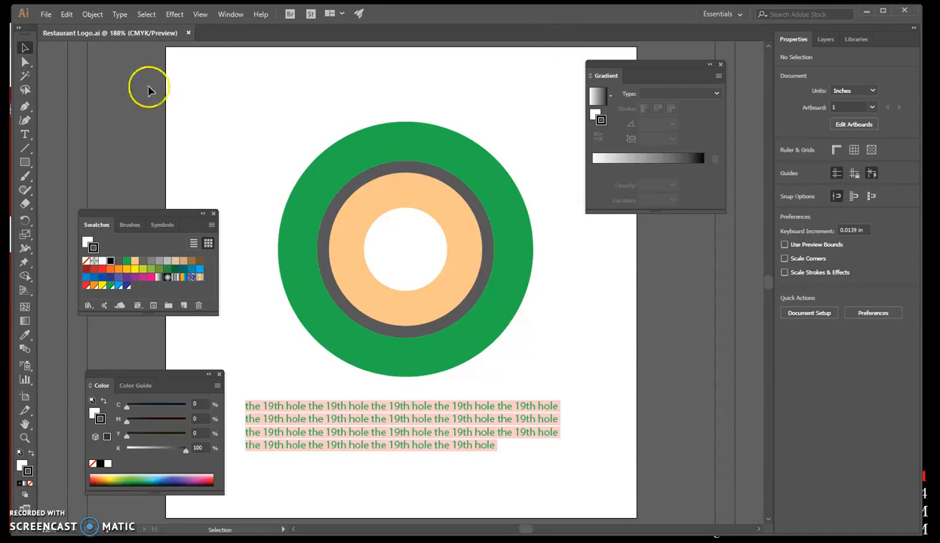
Step: Start a point text object on the artboard above the circles and show the Character settings beside the artwork
left_click(25, 134)
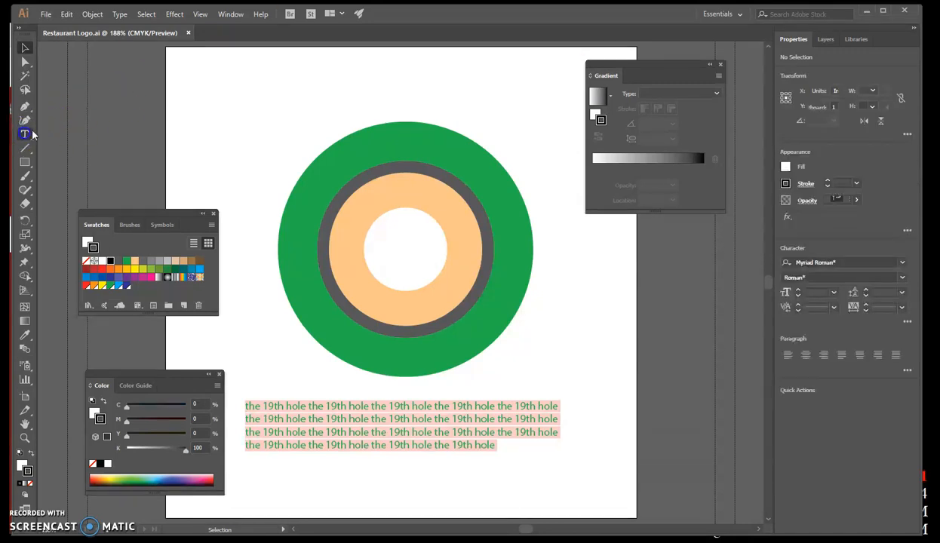
left_click(210, 85)
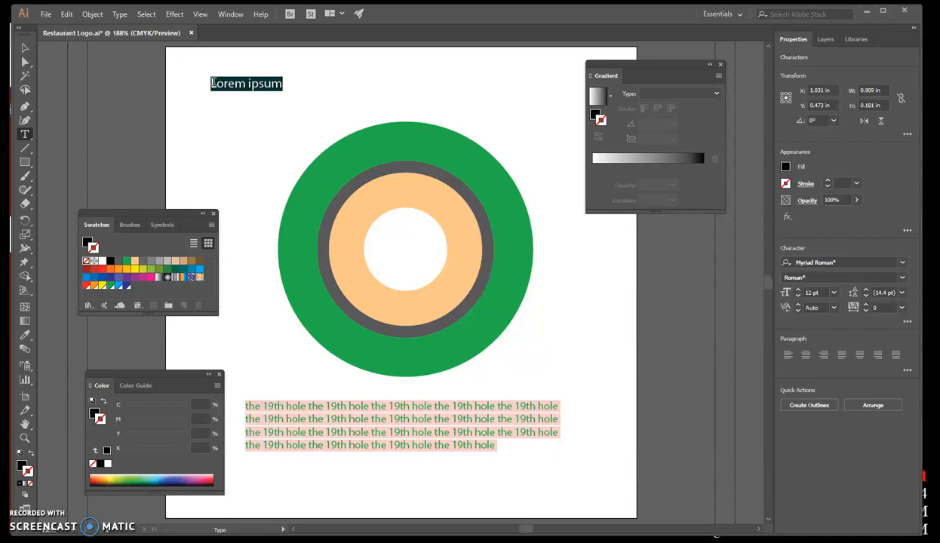
left_click(205, 16)
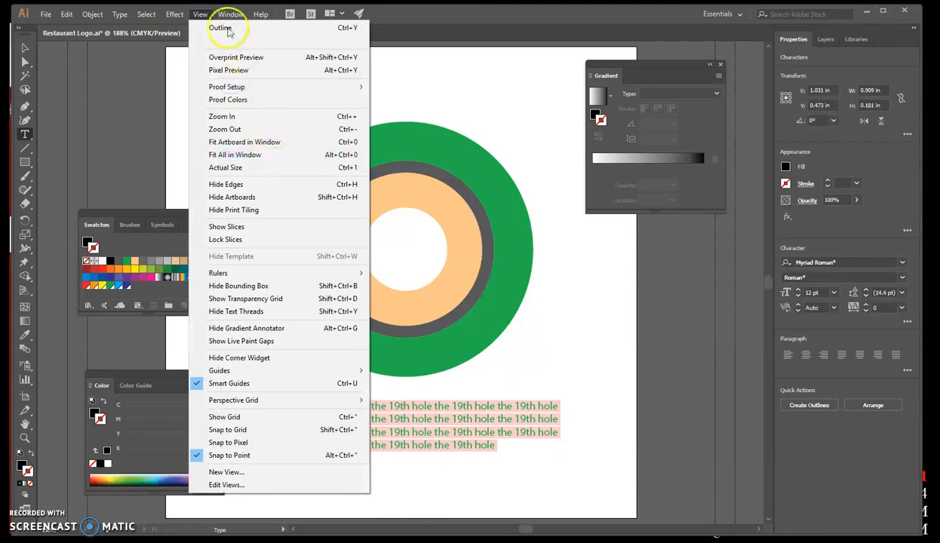
mouse_move(227, 18)
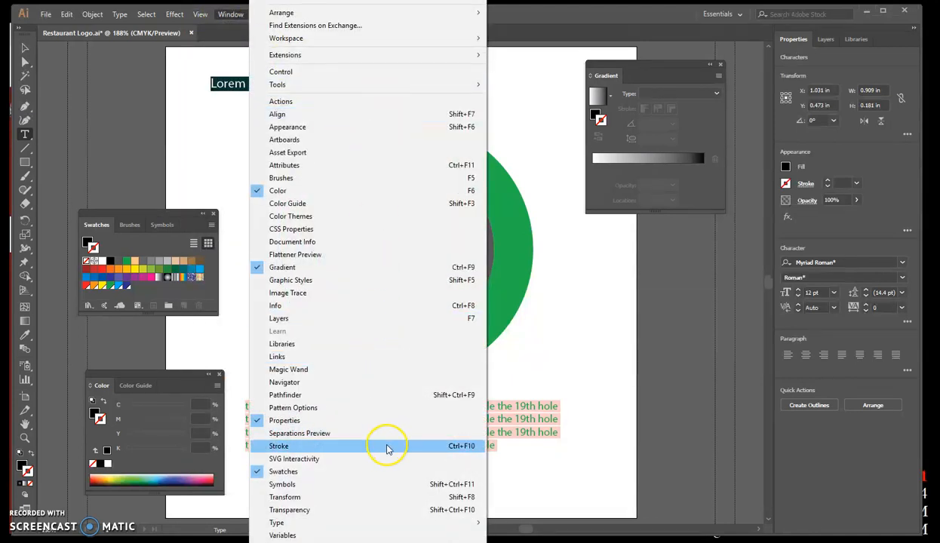
mouse_move(413, 523)
left_click(528, 446)
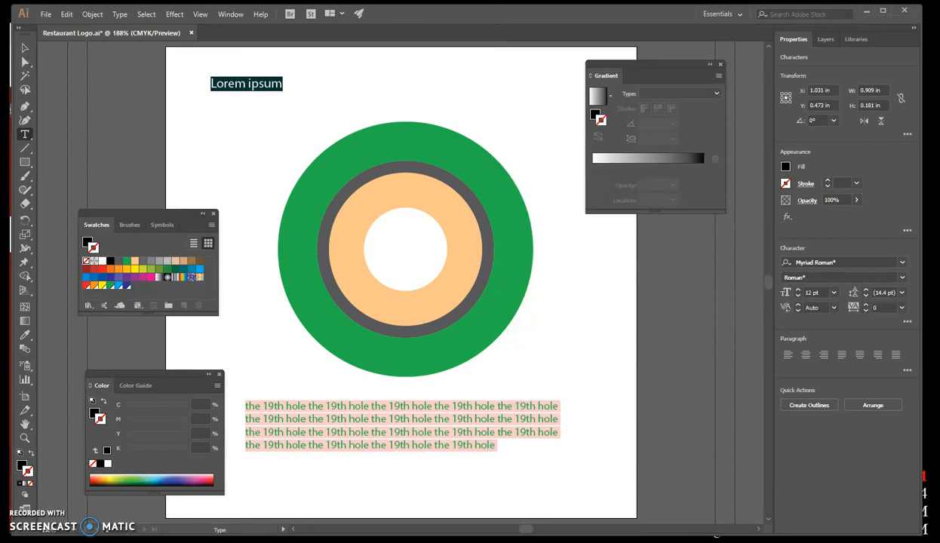
left_click_drag(783, 290, 634, 280)
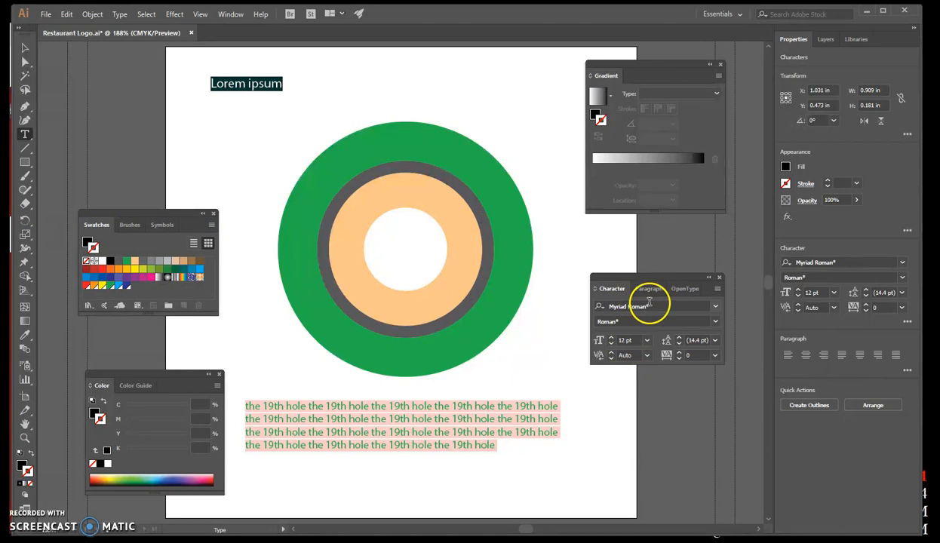
Step: Set the placeholder text's font family to Impact
left_click(647, 305)
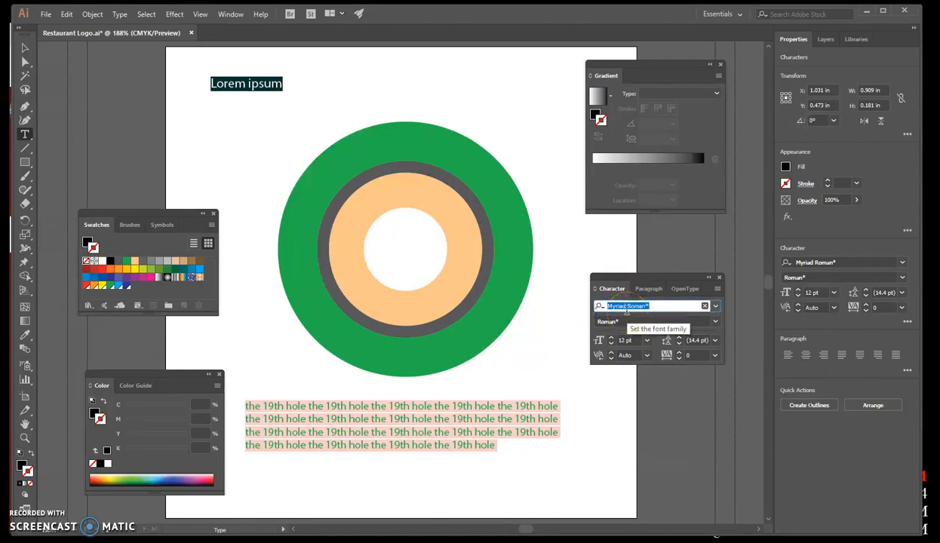
left_click(626, 310)
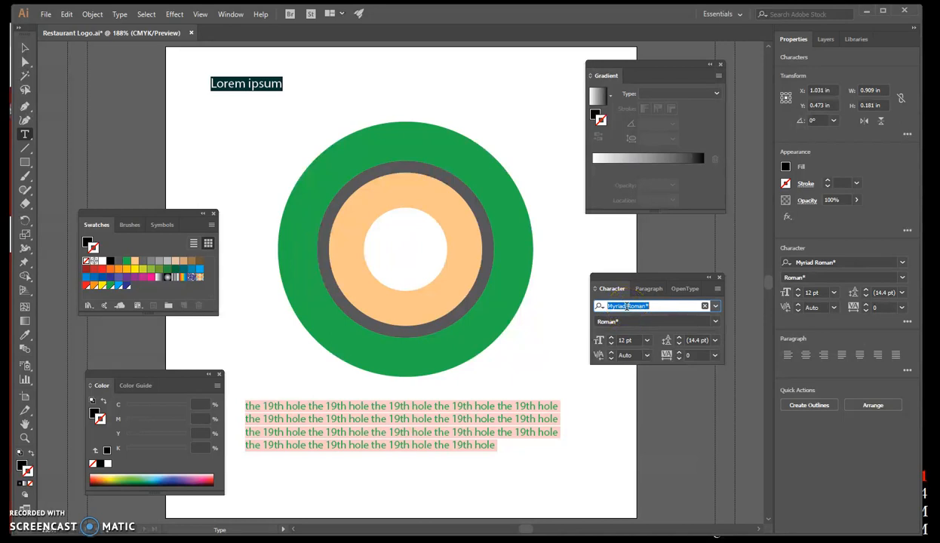
type("Im")
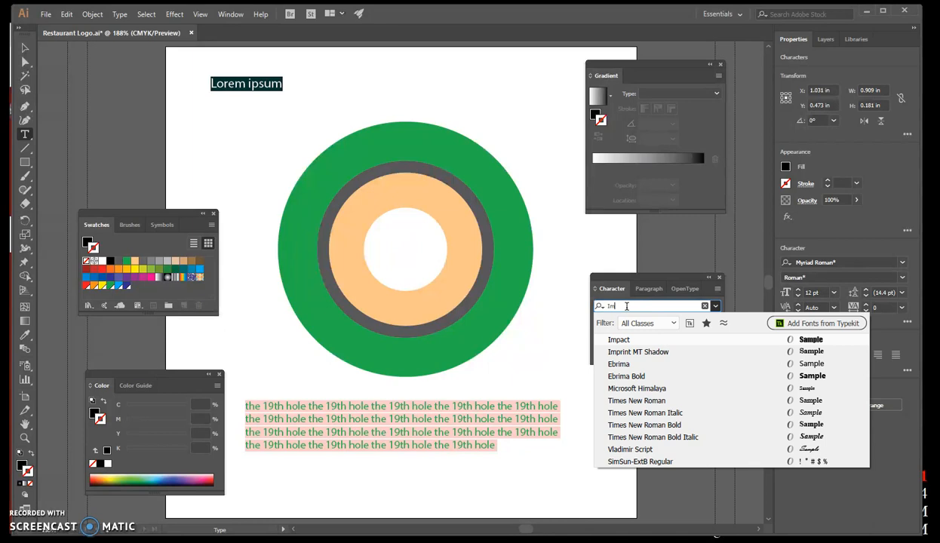
type("a")
key("BackSpace")
type("p")
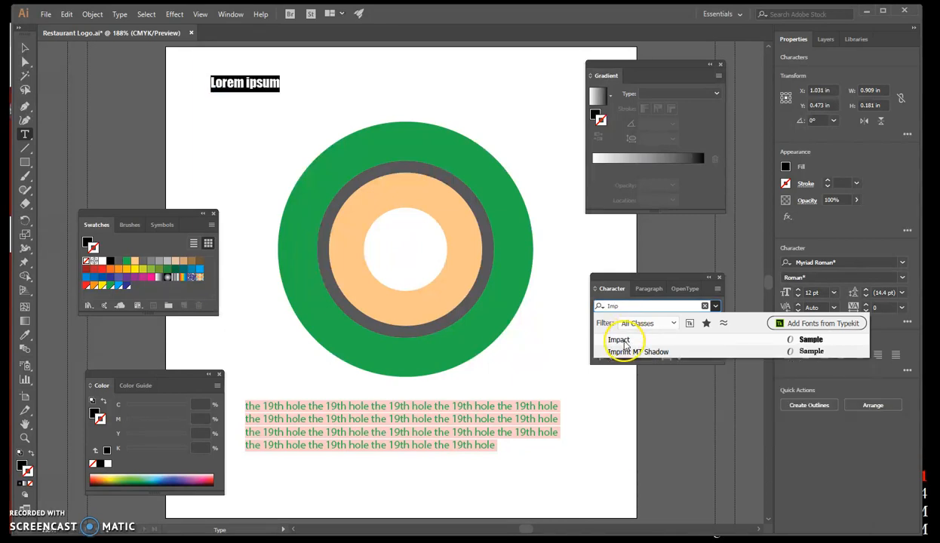
left_click(624, 339)
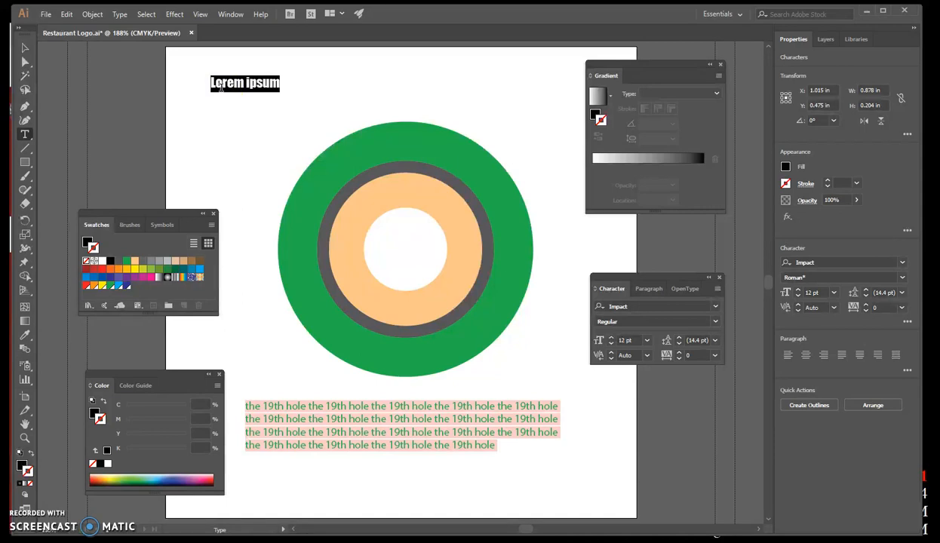
Step: Replace the placeholder text with NOW OPEN in capitals on two lines and select it as an object
type("New")
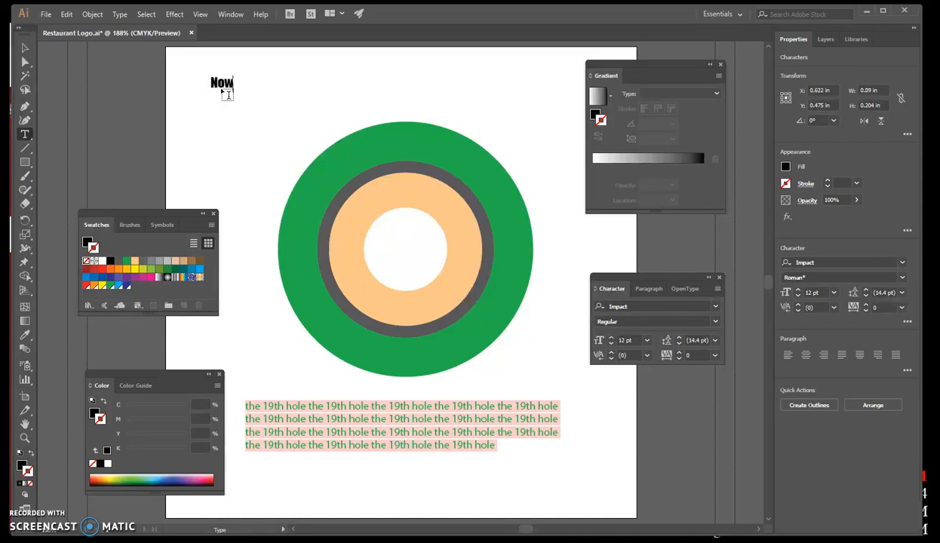
key("BackSpace")
key("BackSpace")
type("W")
key("BackSpace")
type("OW")
key("Return")
type("P")
key("BackSpace")
type("OP")
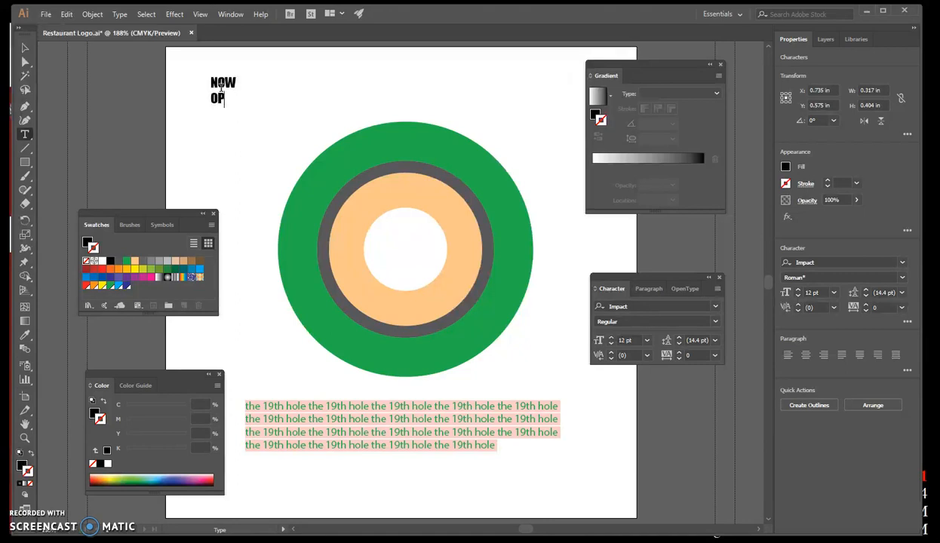
type("EN")
left_click(25, 48)
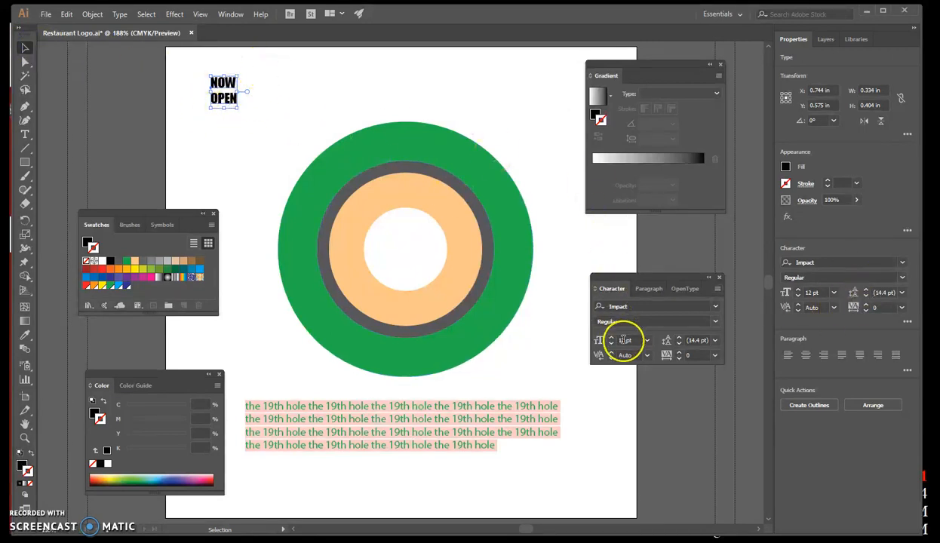
Step: Set the NOW OPEN text's font size to 29 pt
left_click_drag(638, 341, 620, 341)
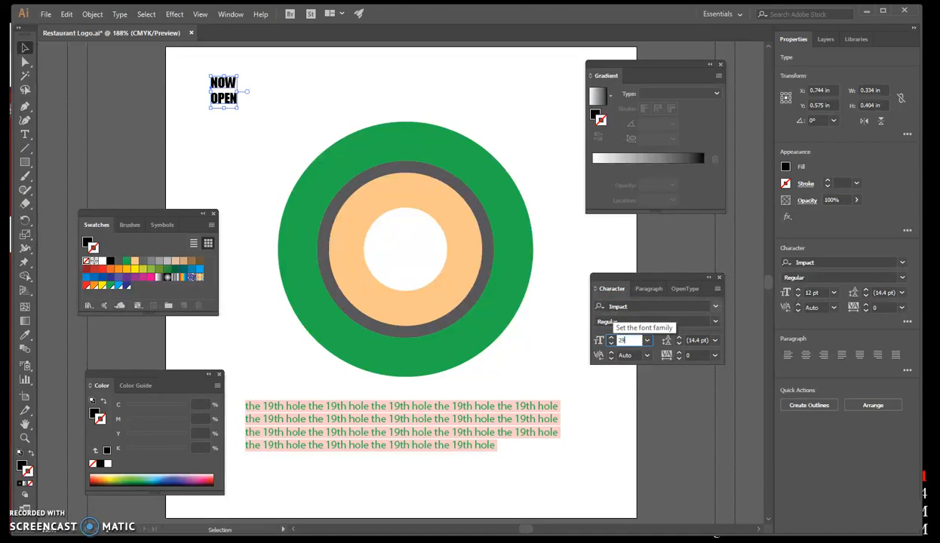
type("25")
key("Return")
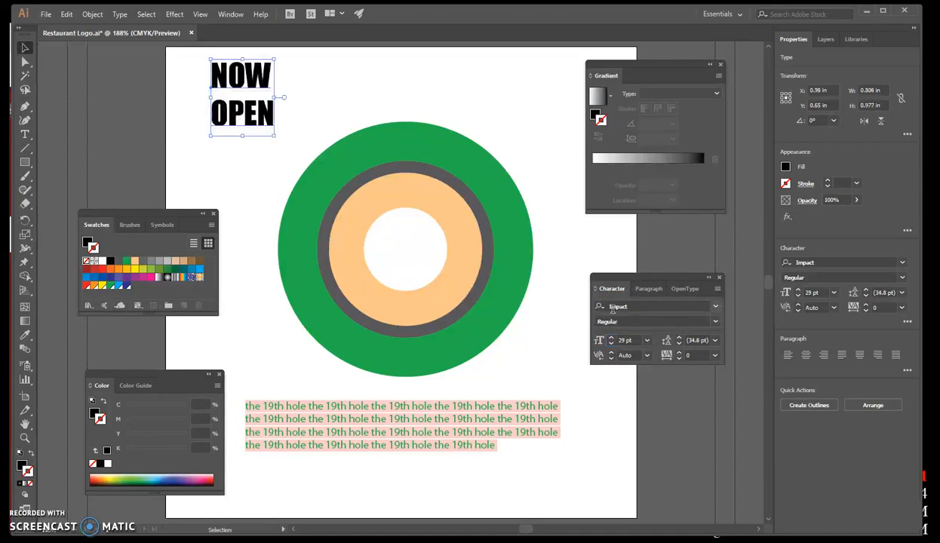
Step: Expand the Character settings to show all options and set the NOW OPEN text's leading to 25 pt
left_click(596, 291)
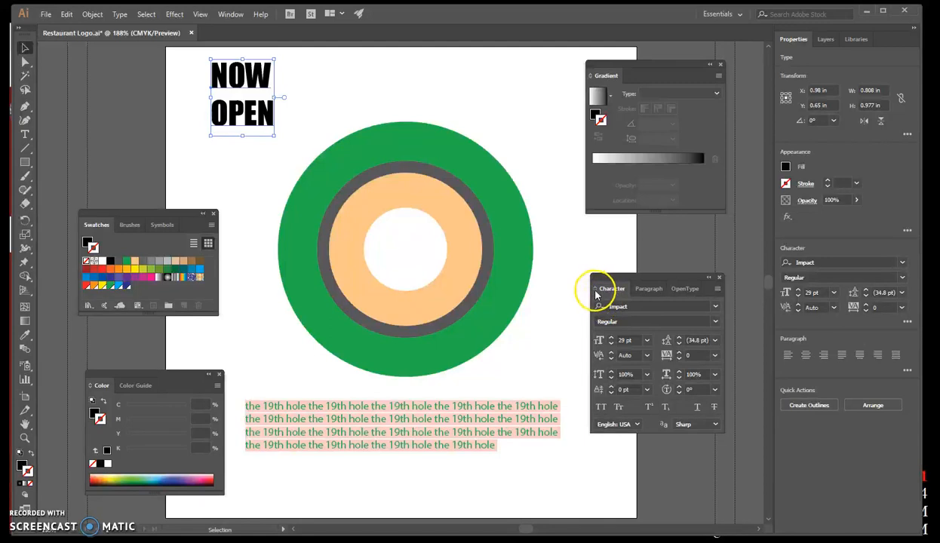
left_click(597, 291)
left_click(596, 291)
left_click(596, 291)
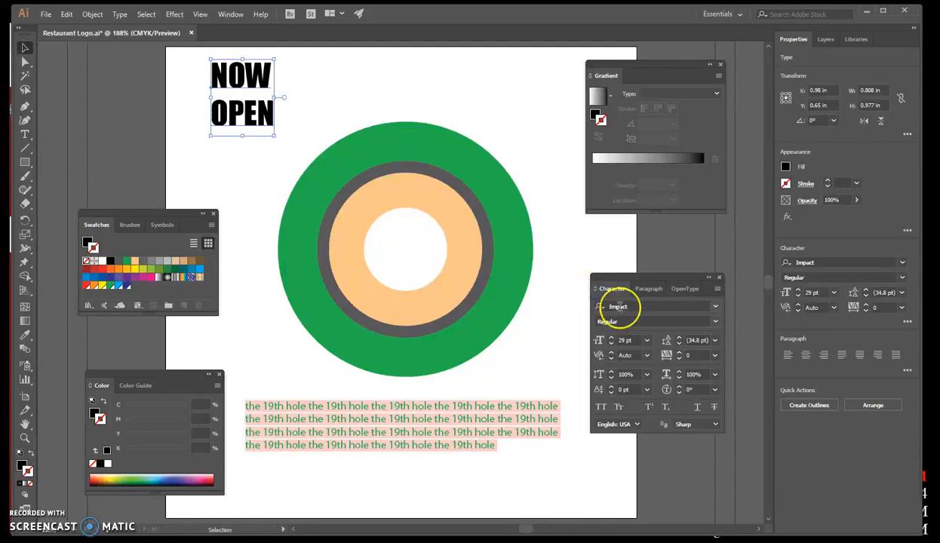
left_click(699, 341)
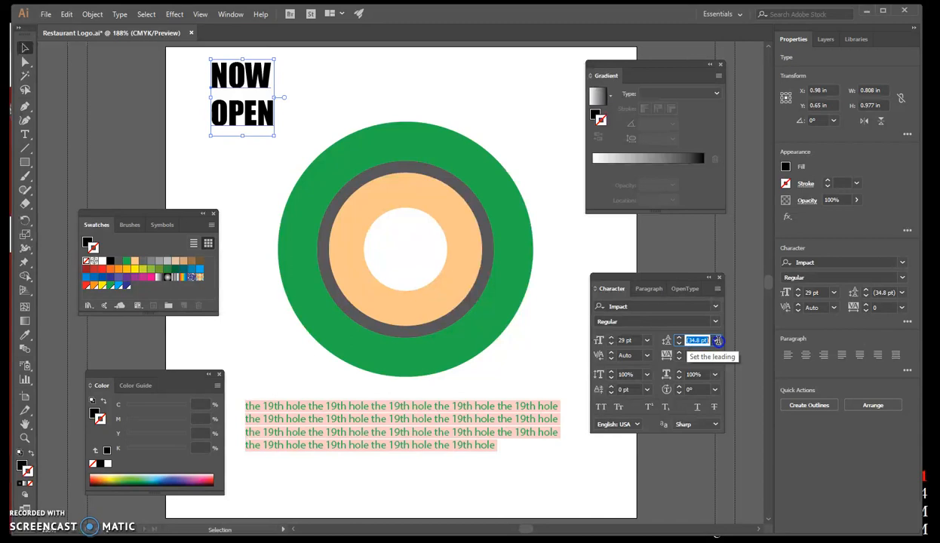
type("2")
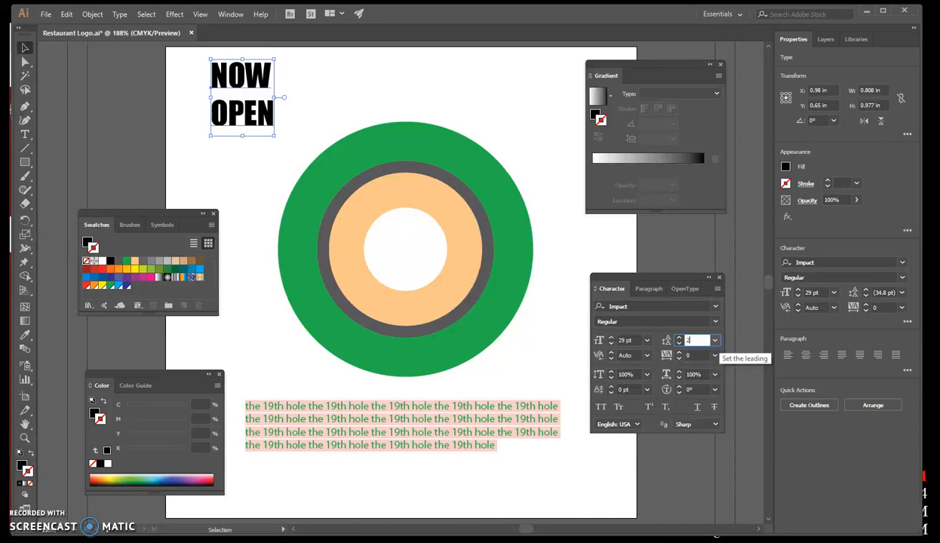
type("5")
key("Return")
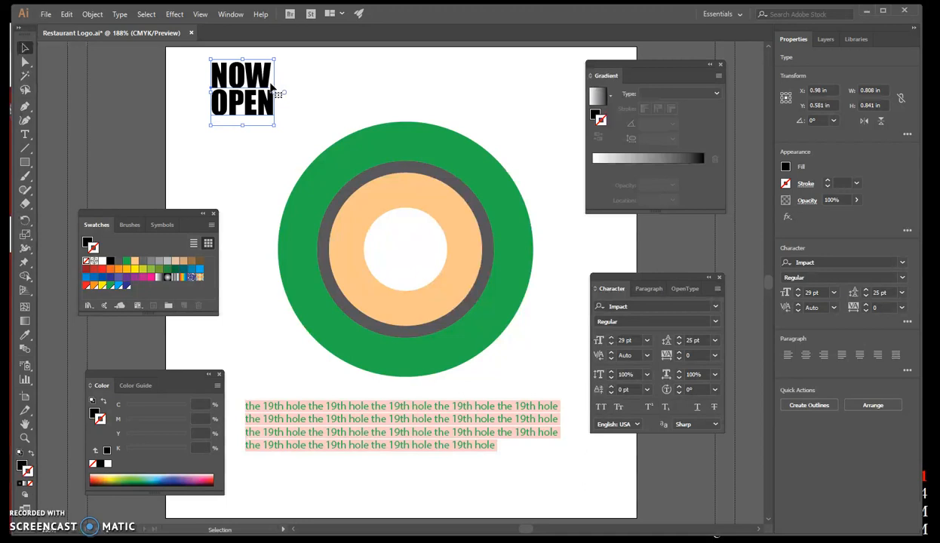
Step: Center-align the two lines of the NOW OPEN text
left_click(655, 288)
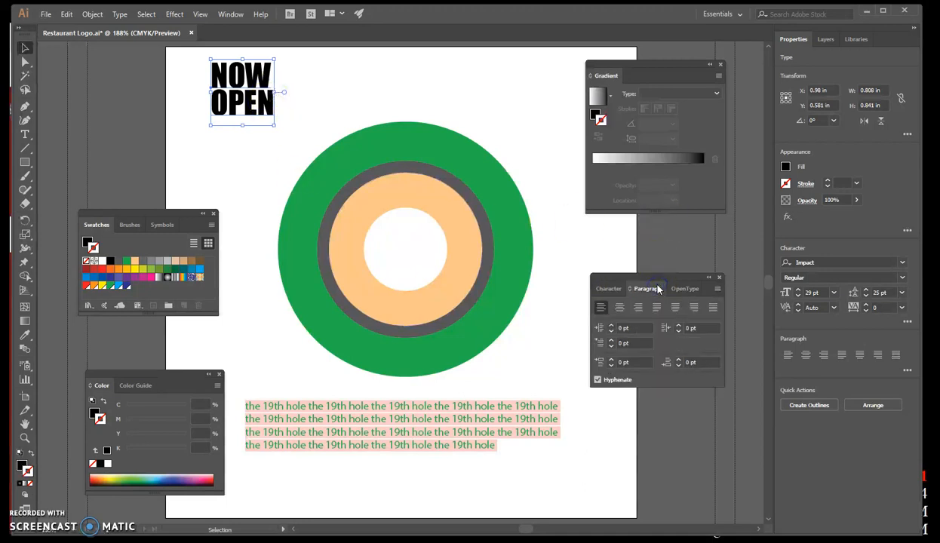
left_click(619, 307)
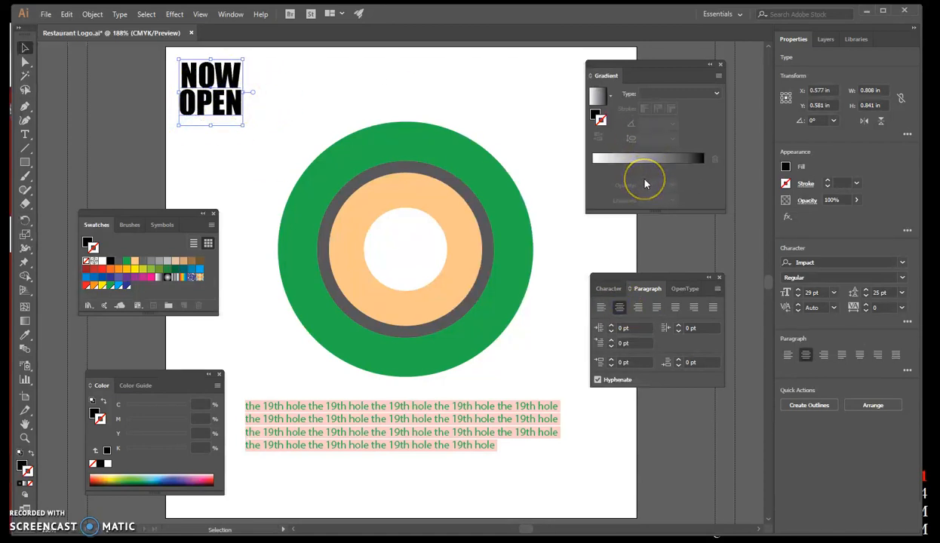
Step: Try left alignment on the NOW OPEN text, and restore its center alignment
left_click(613, 289)
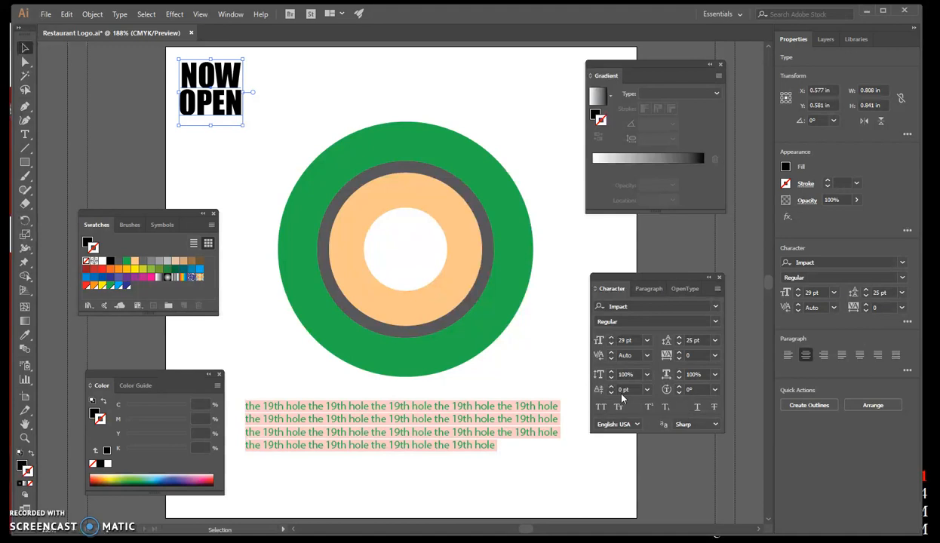
left_click(643, 289)
left_click(619, 309)
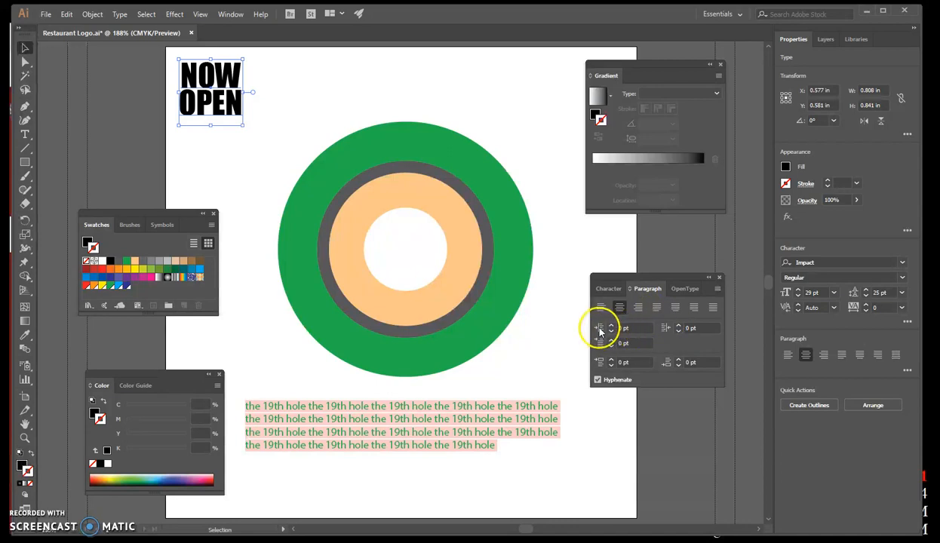
left_click(600, 307)
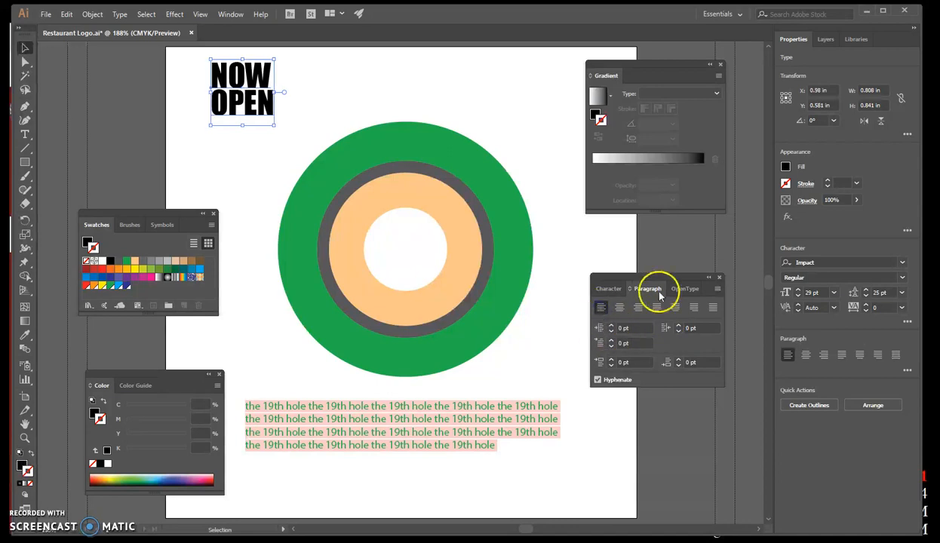
left_click(618, 308)
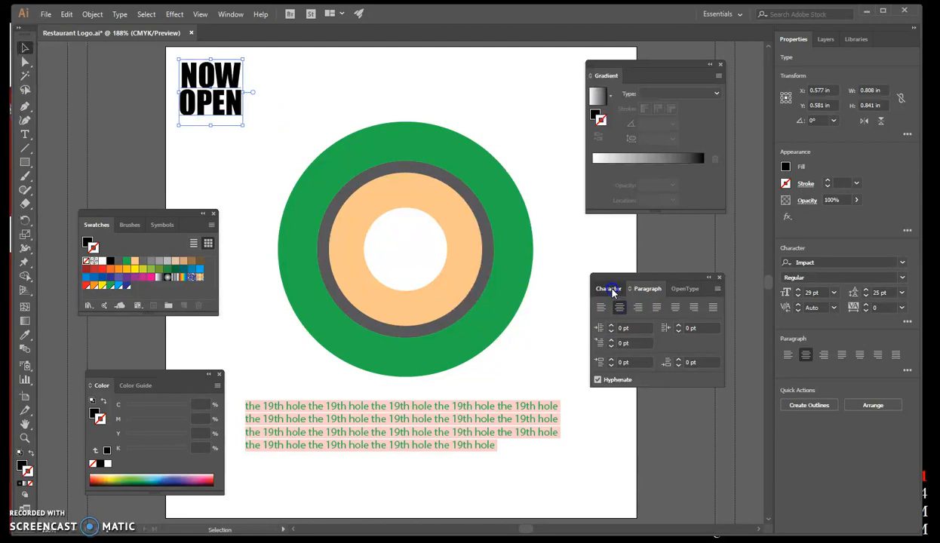
Step: Set the NOW OPEN text's horizontal scale to 75% and move it into the white center circle
left_click(611, 291)
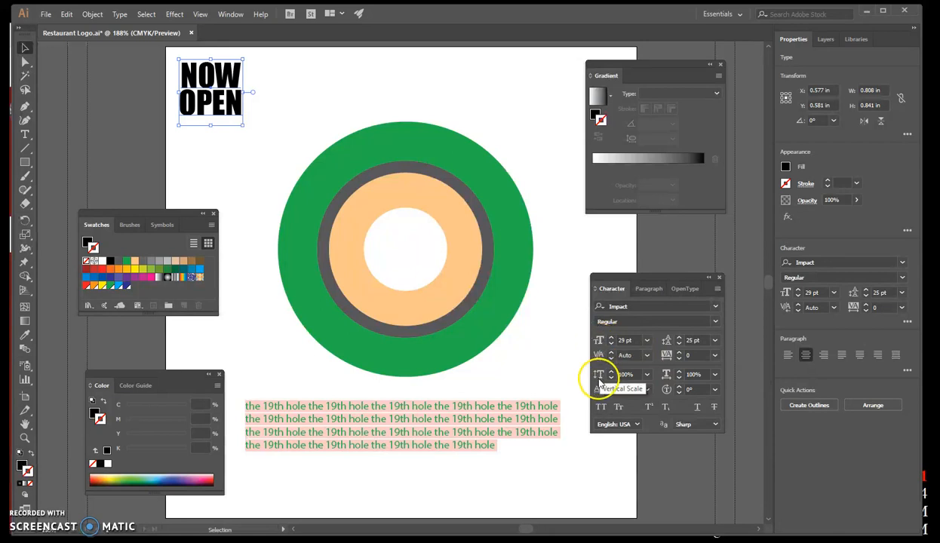
left_click(705, 375)
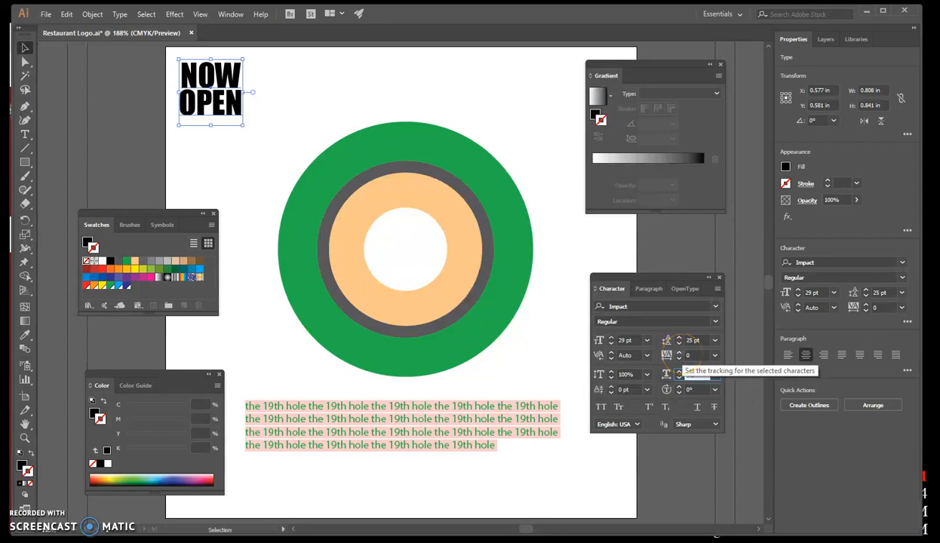
type("75")
key("Return")
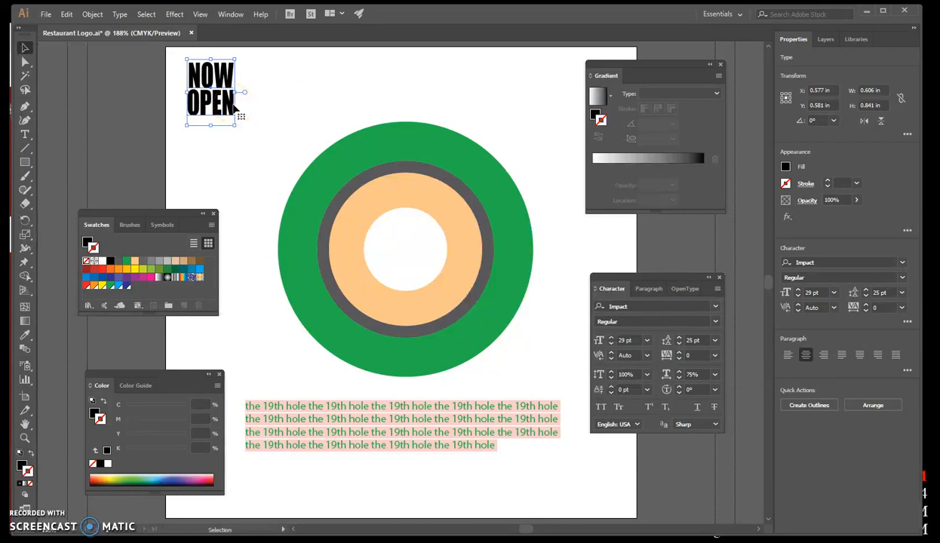
left_click_drag(235, 110, 414, 264)
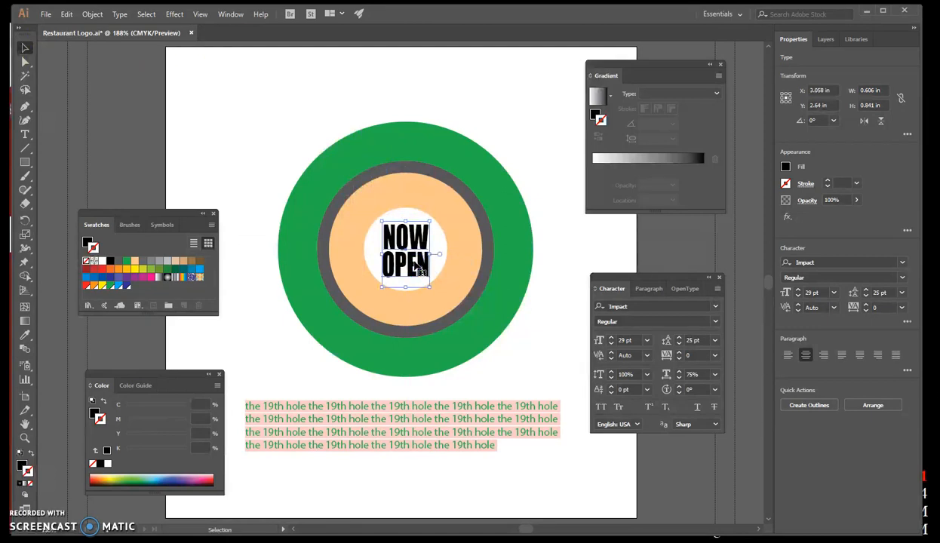
Step: Hide the NOW OPEN text and save the document
left_click(88, 15)
mouse_move(109, 108)
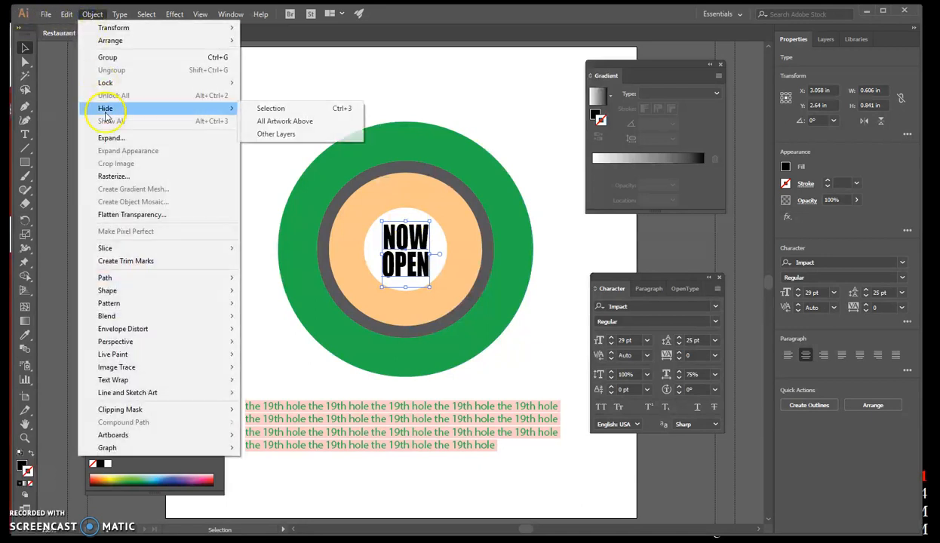
left_click(269, 108)
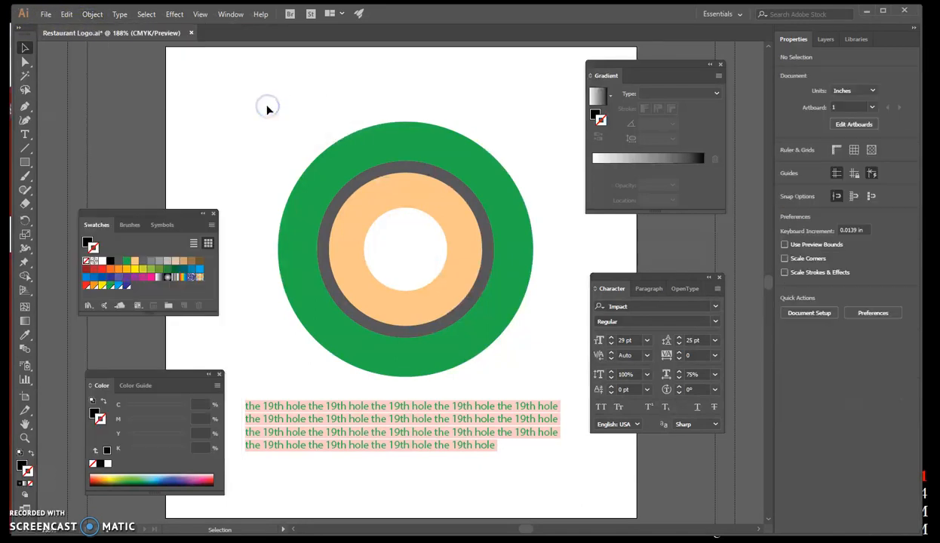
left_click(45, 14)
left_click(68, 108)
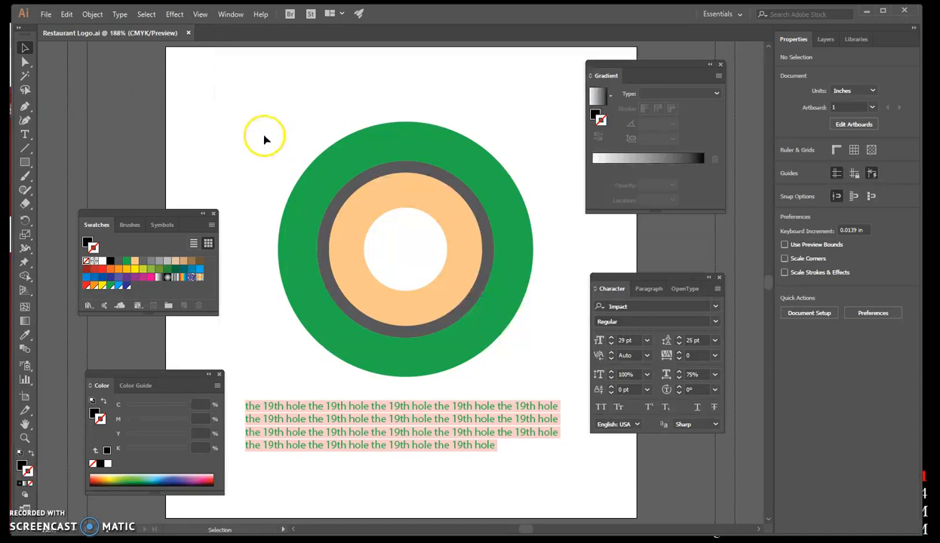
Step: Copy the light orange circle and paste the duplicate directly in front of it
left_click(361, 218)
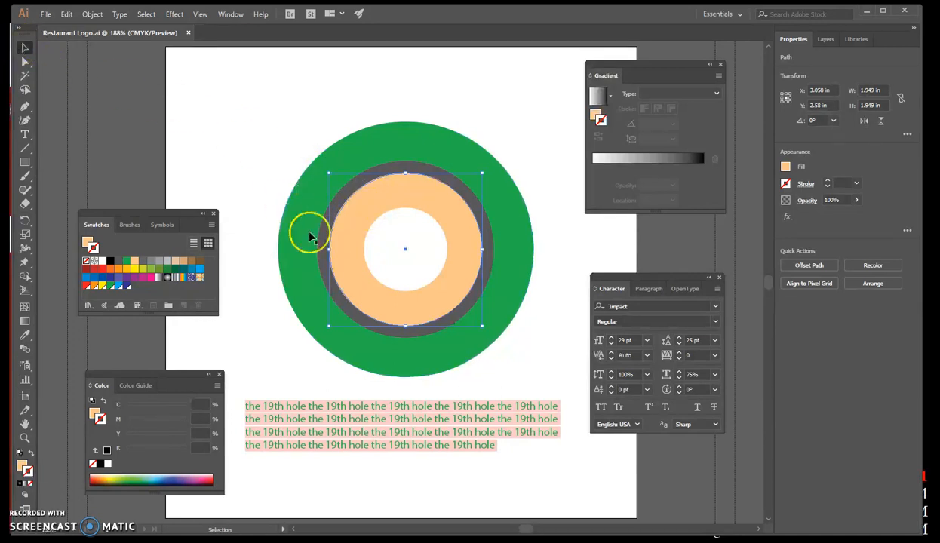
left_click(68, 13)
left_click(99, 70)
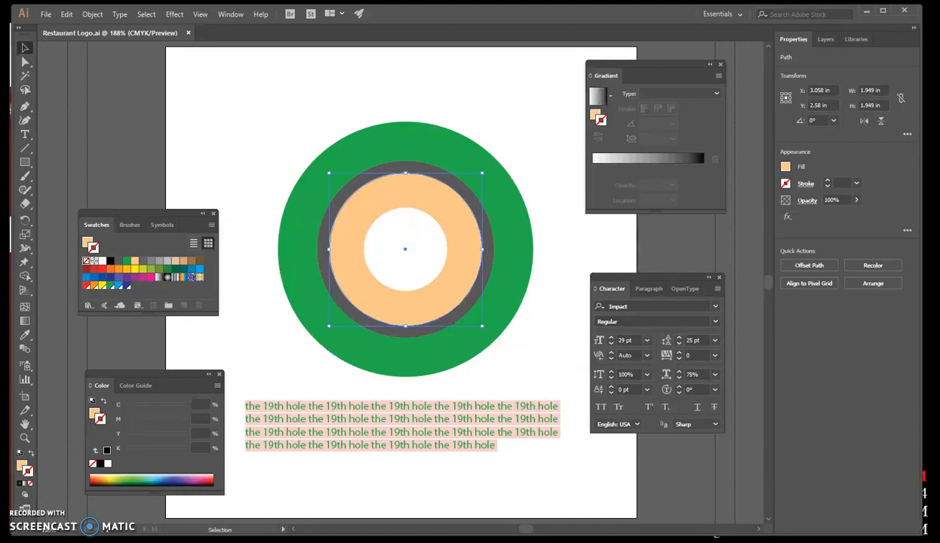
left_click(66, 14)
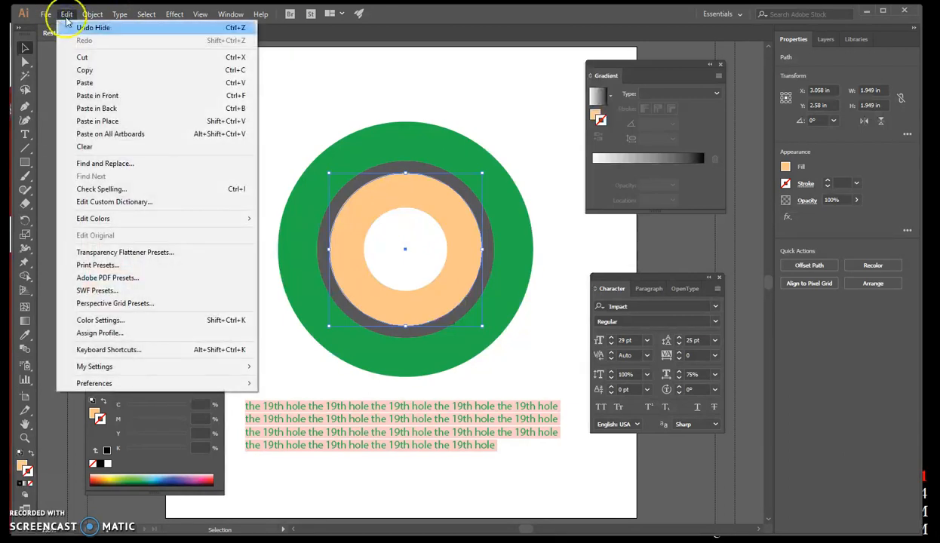
left_click(97, 96)
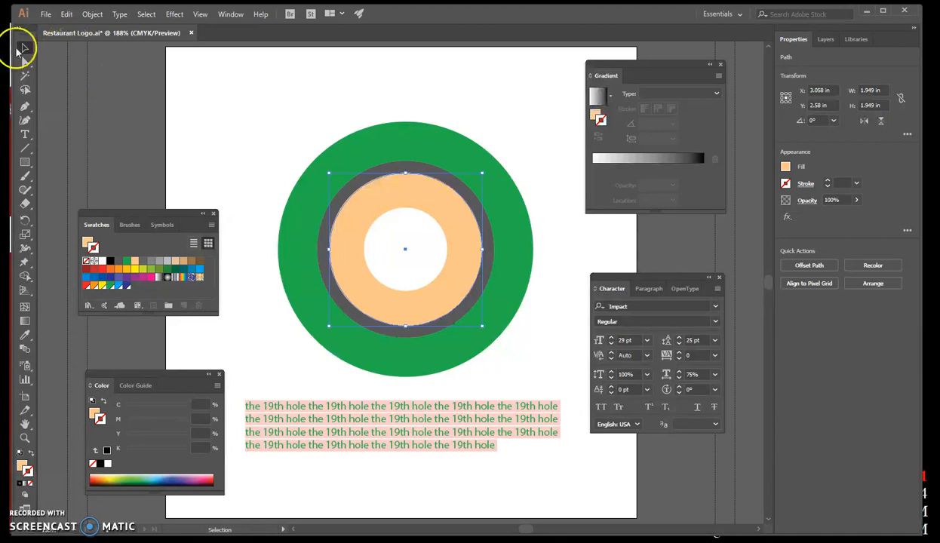
Step: Select all the green "the 19th hole" text below the logo and copy it
left_click(25, 135)
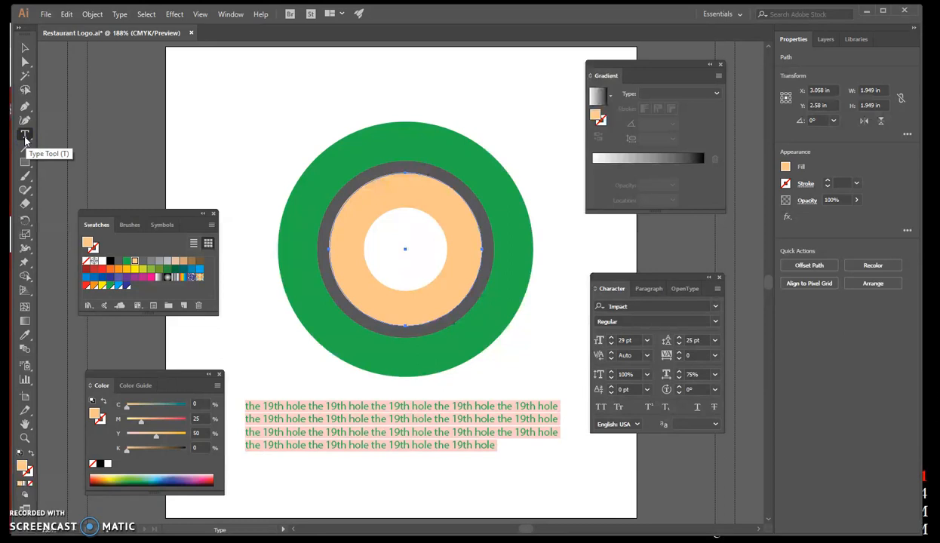
left_click(246, 405)
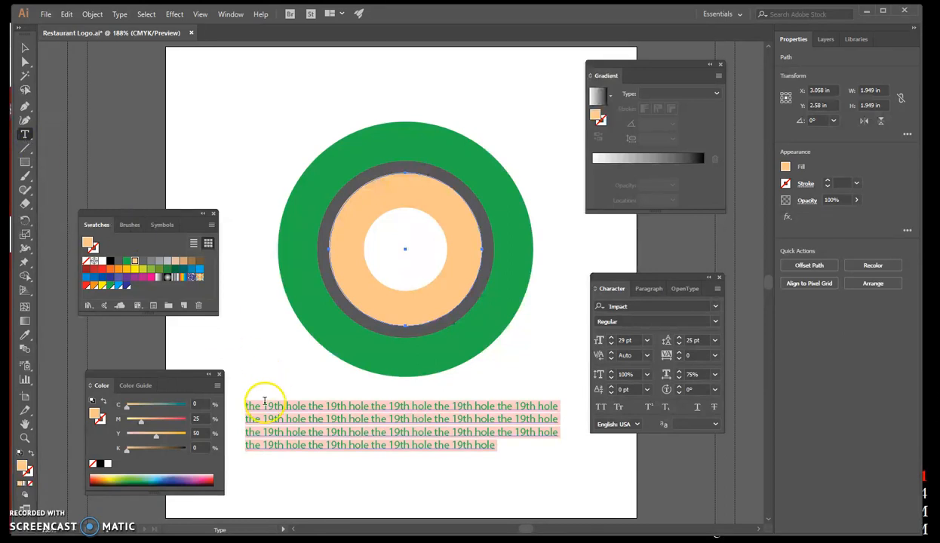
left_click_drag(246, 405, 508, 446)
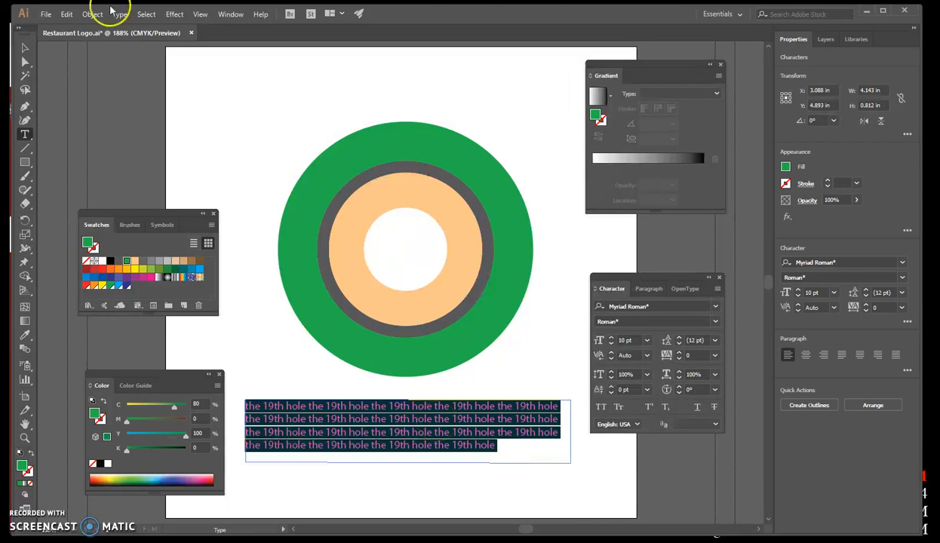
left_click(67, 14)
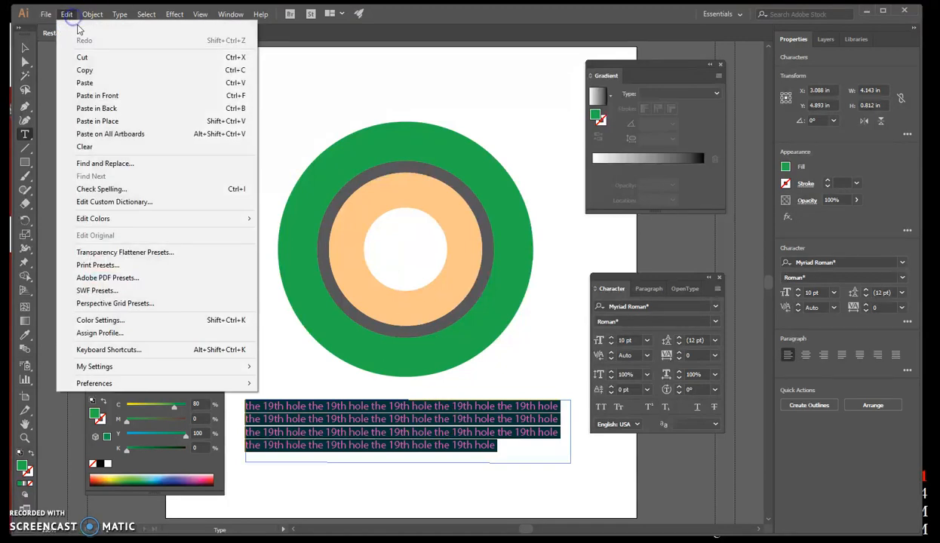
left_click(85, 70)
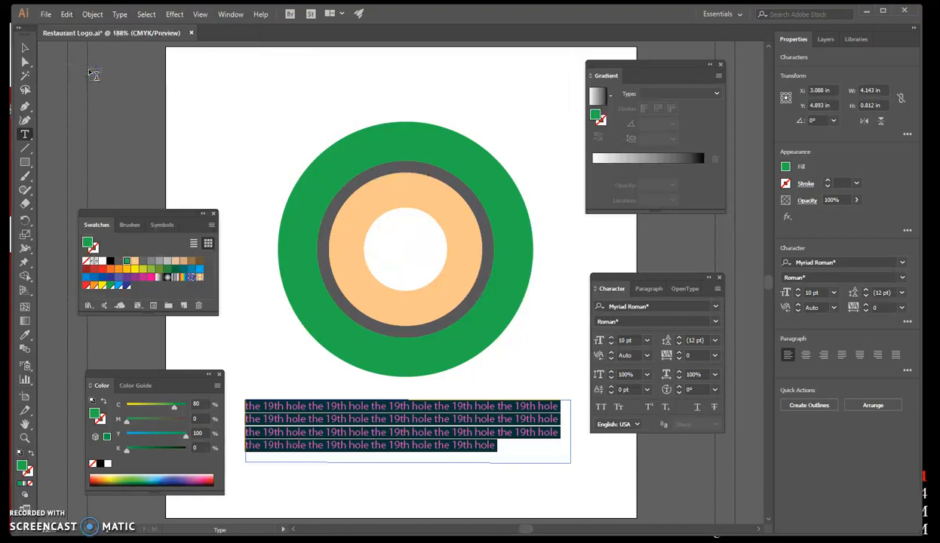
Step: Turn the front light orange circle into an area type container and paste the "the 19th hole" text inside it
left_click(25, 47)
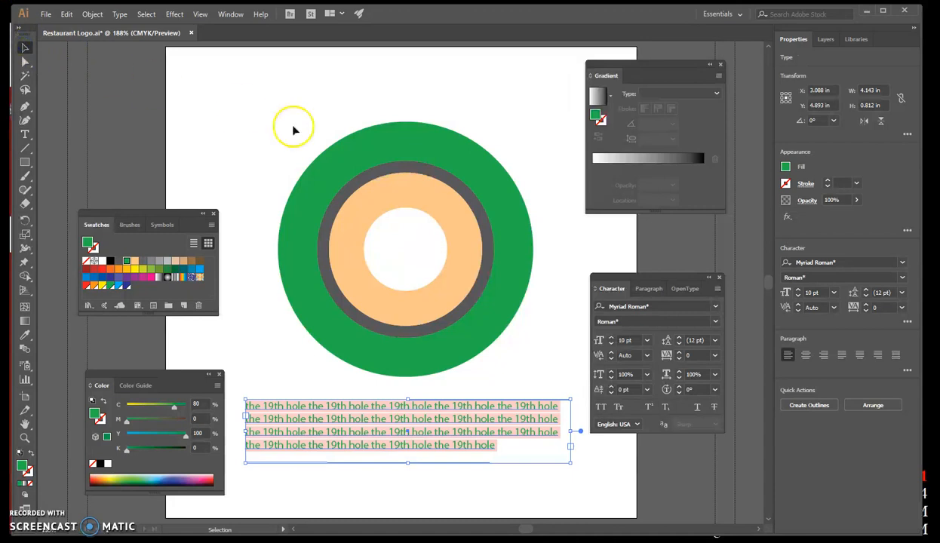
left_click(400, 177)
left_click(400, 177)
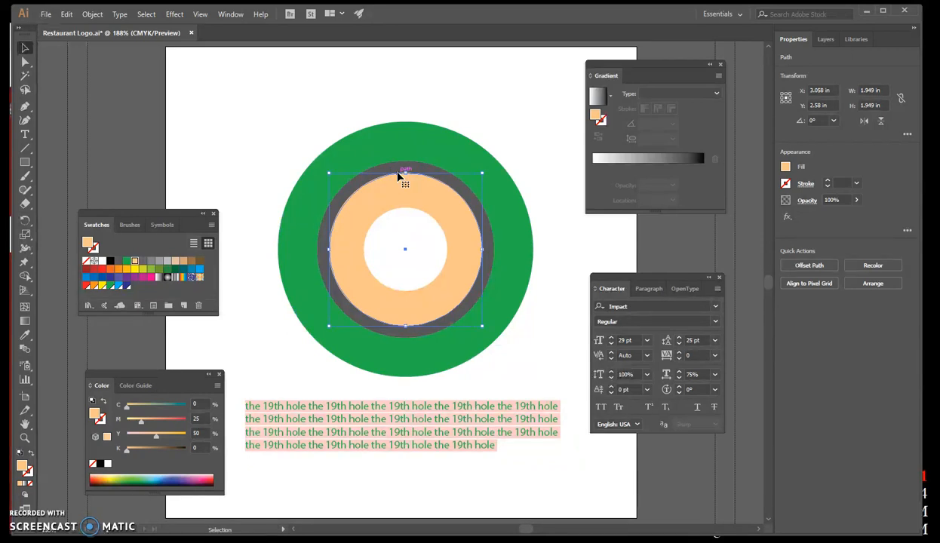
left_click(25, 134)
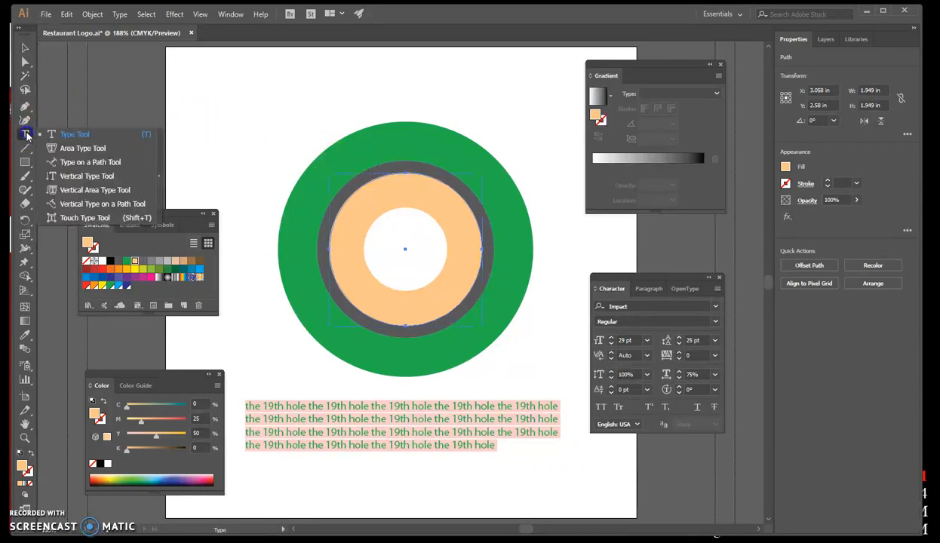
left_click(83, 148)
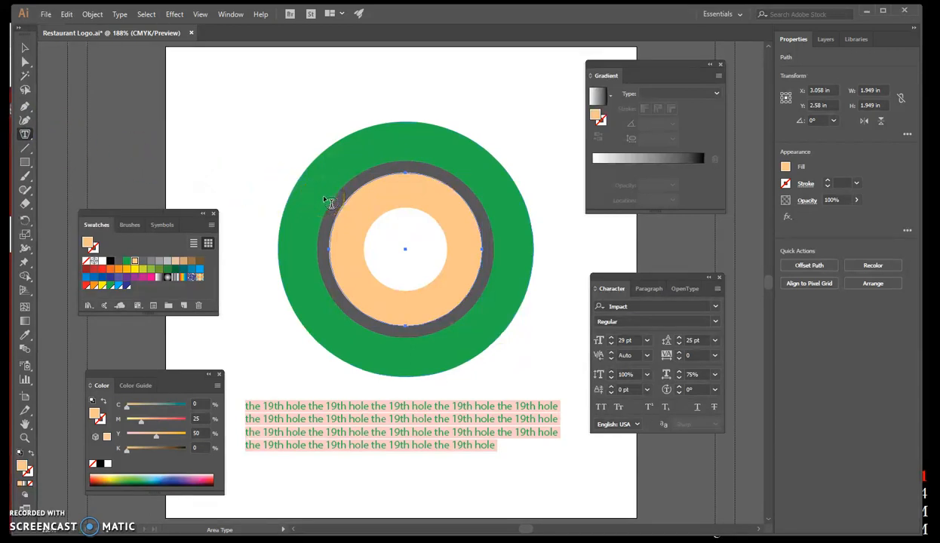
left_click(391, 177)
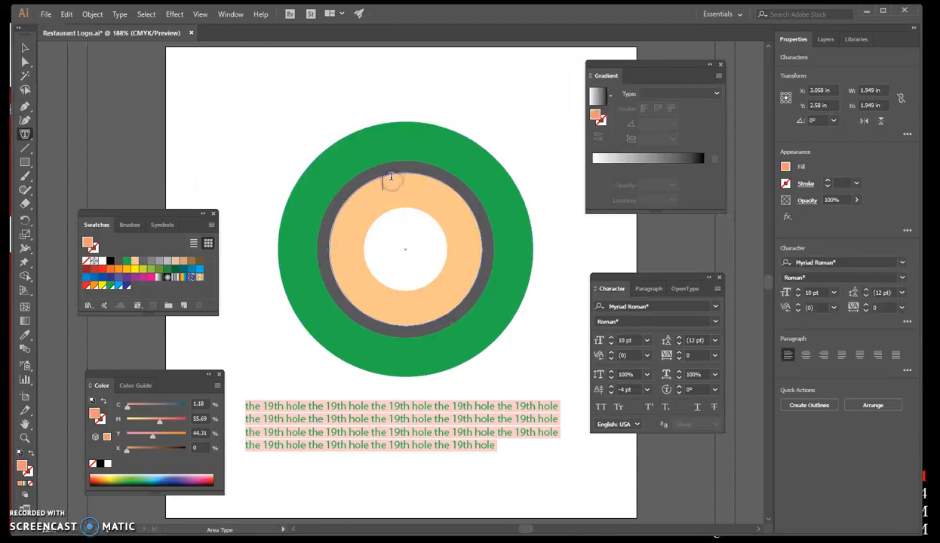
left_click(67, 14)
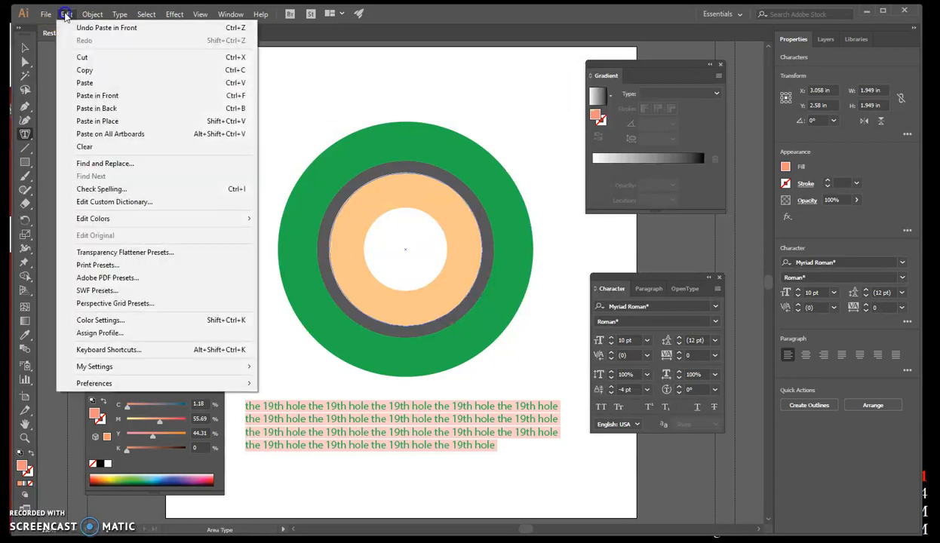
left_click(85, 83)
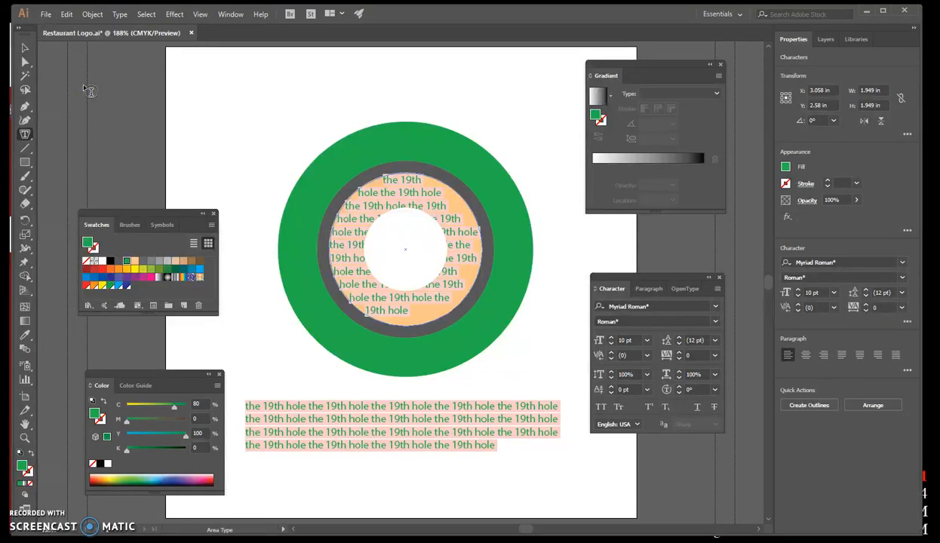
Step: Center-align the "the 19th hole" text inside the orange circle
left_click(643, 290)
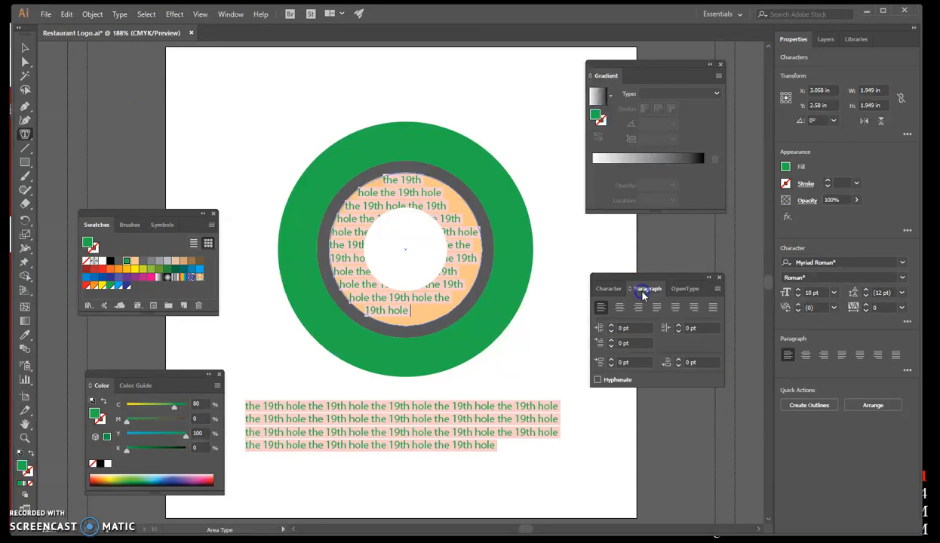
left_click(620, 307)
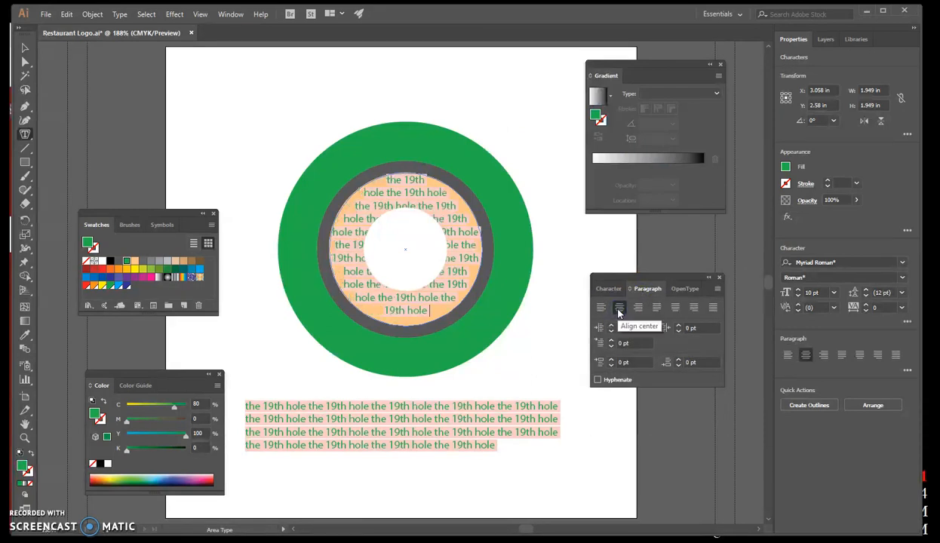
left_click(618, 308)
left_click(617, 310)
Step: Try to set a baseline shift of -4 pt with the text cursor still inside the circle's text
left_click(606, 288)
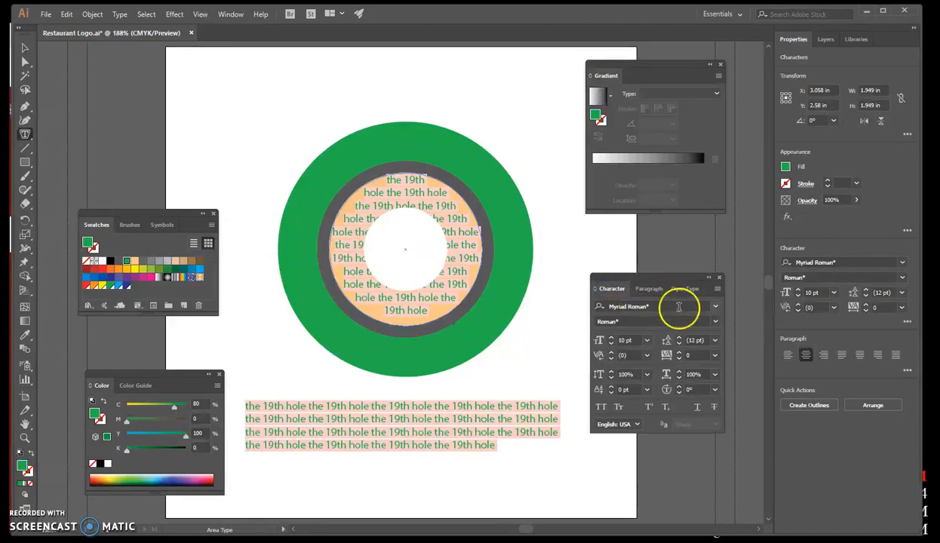
left_click(619, 389)
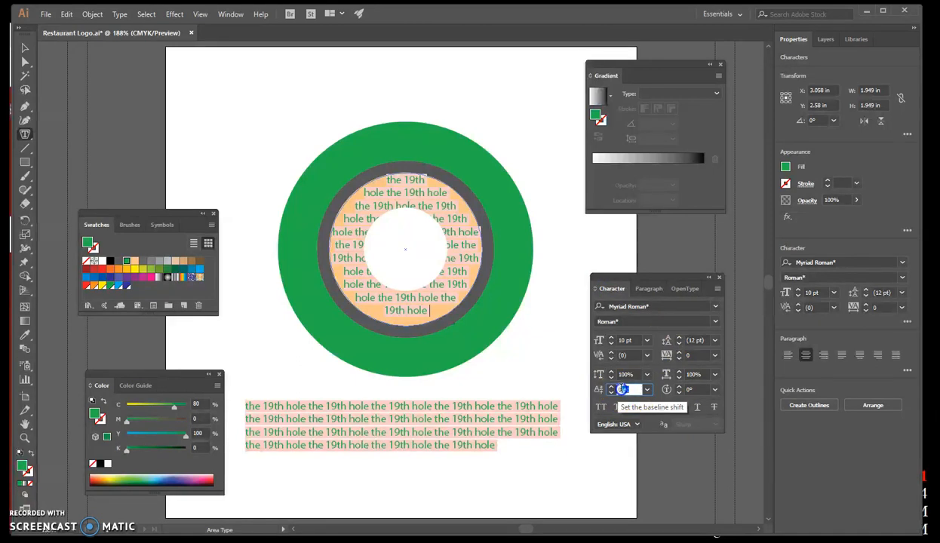
type("-4")
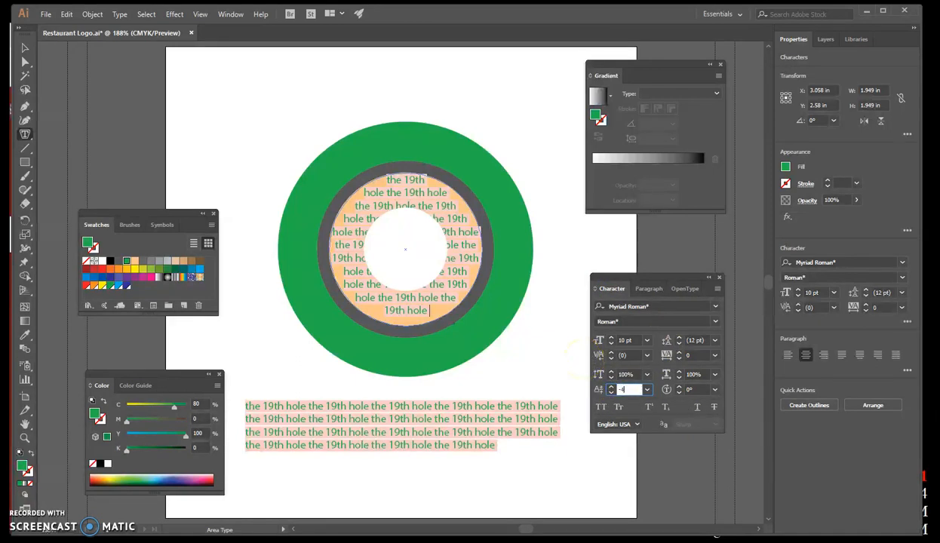
key("Return")
Step: Select the circle's area text as an object and set its baseline shift to -4 pt
left_click(25, 47)
left_click(370, 268)
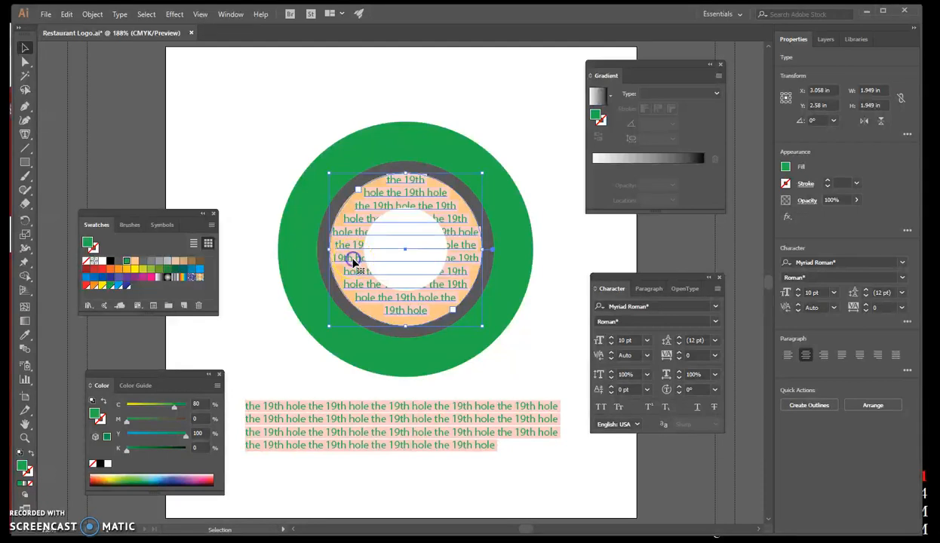
left_click(622, 389)
type("-4")
key("Return")
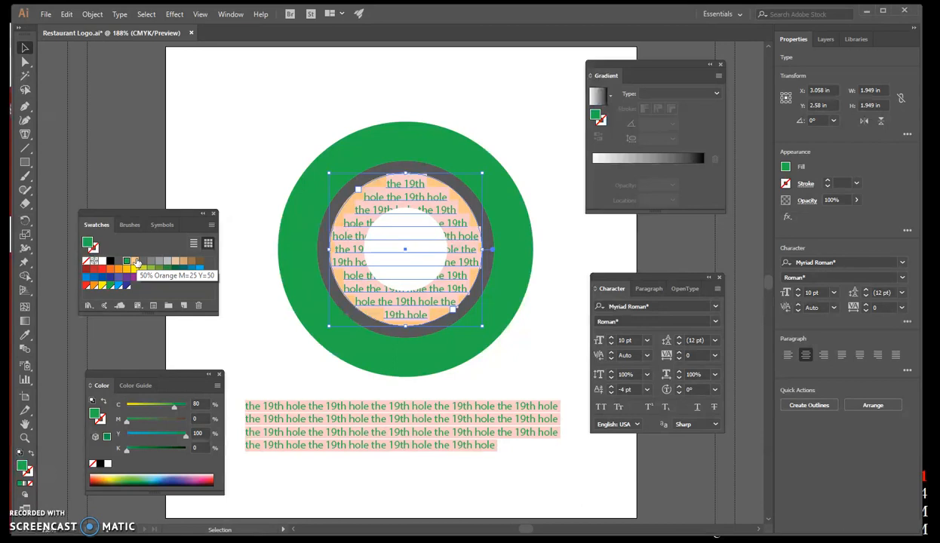
Step: Fill the circle's area text with the 50% Orange swatch and raise its magenta value to 40%
left_click(135, 262)
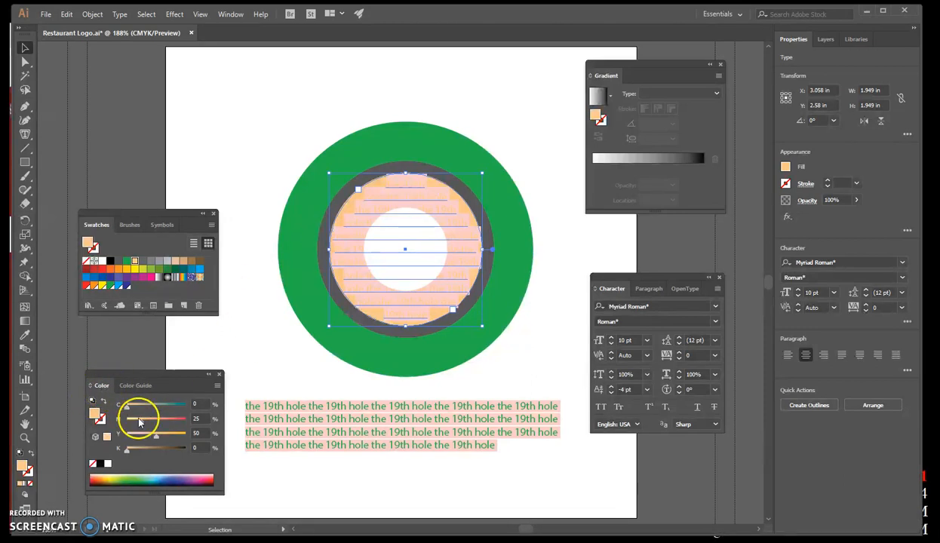
left_click_drag(141, 424, 152, 425)
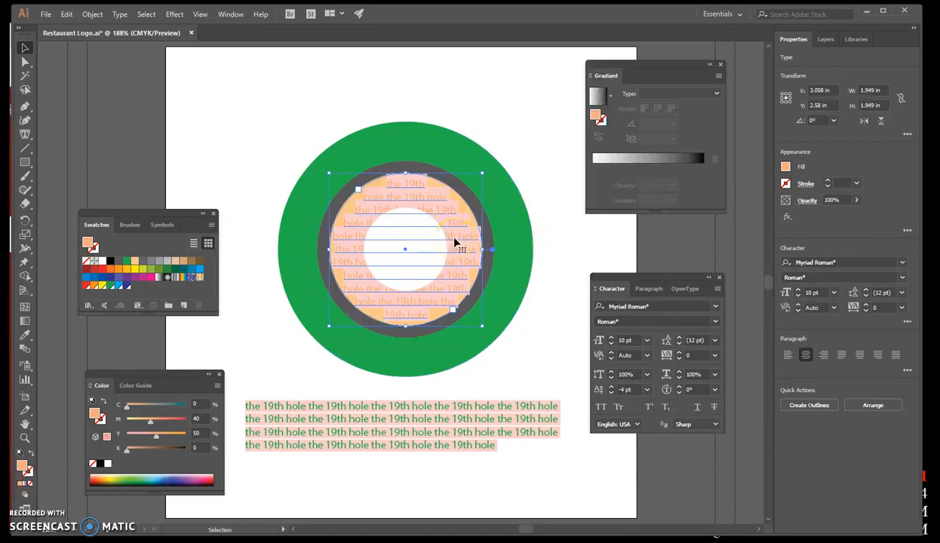
Step: Hide the selected area text object and save the document
left_click(93, 17)
mouse_move(150, 110)
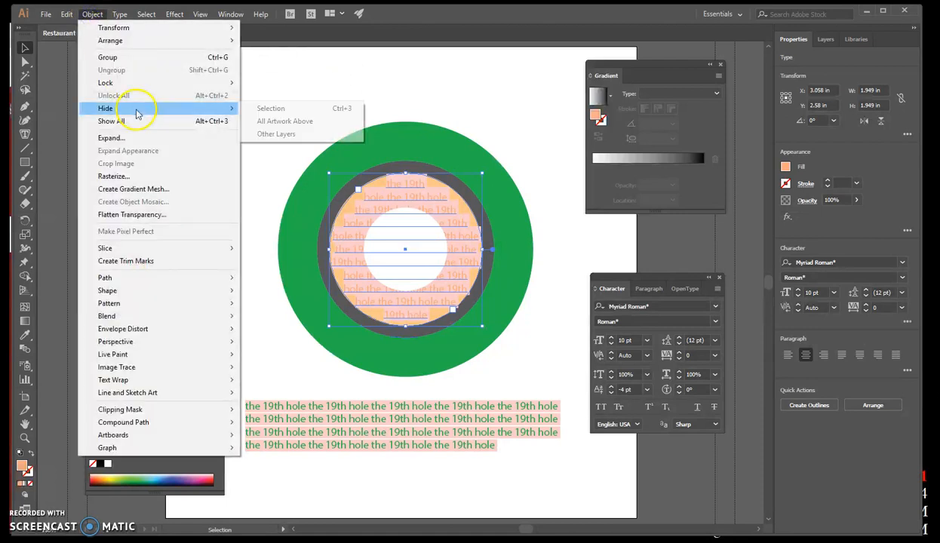
left_click(294, 108)
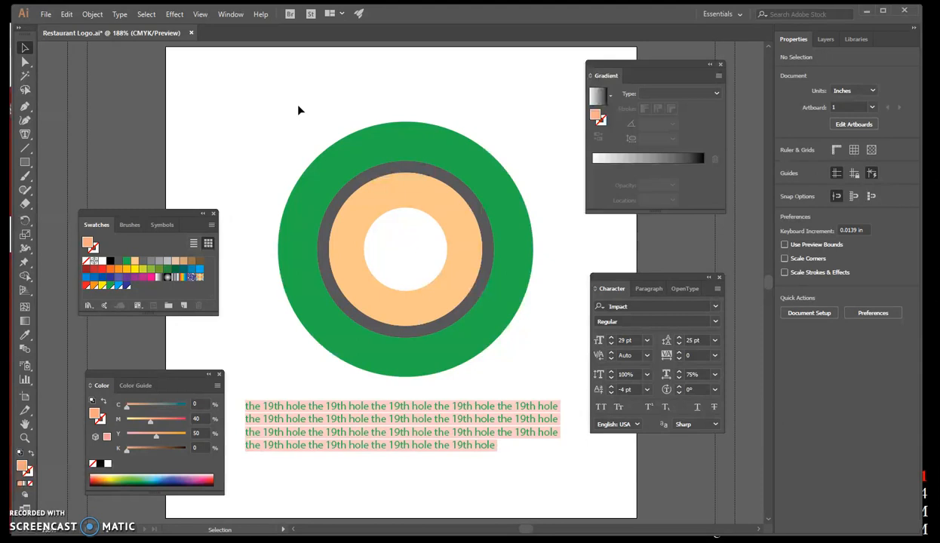
left_click(45, 15)
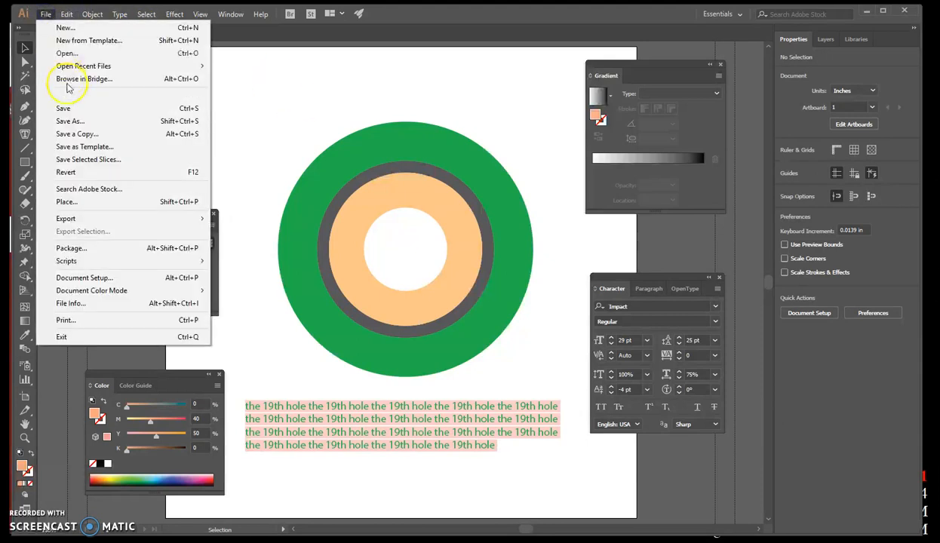
left_click(70, 108)
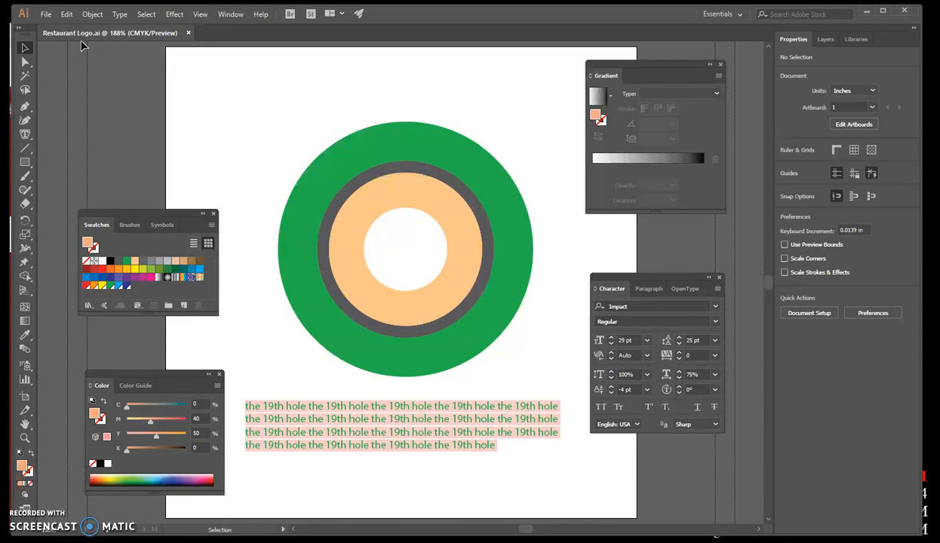
Step: Convert the dark gray circle into a type path using the Type on a Path tool
left_click(443, 170)
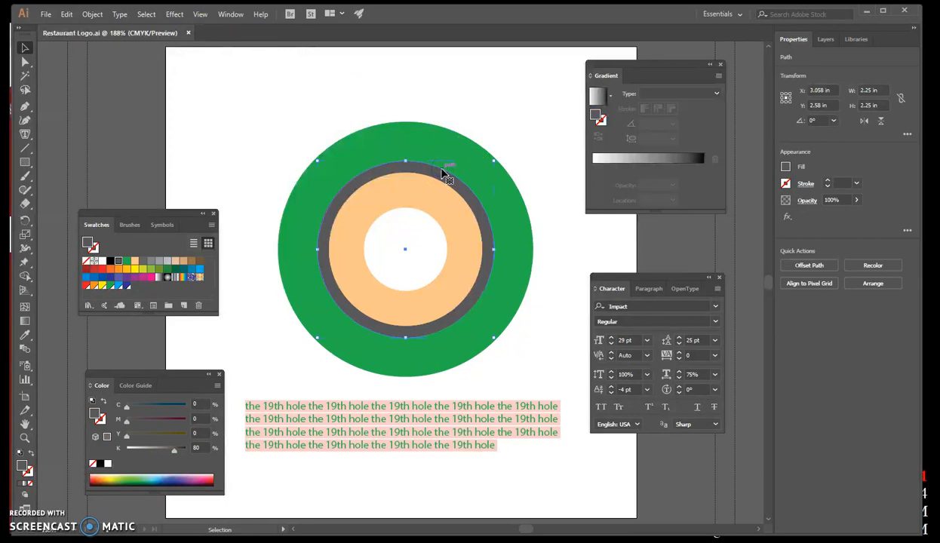
left_click_drag(34, 136, 61, 161)
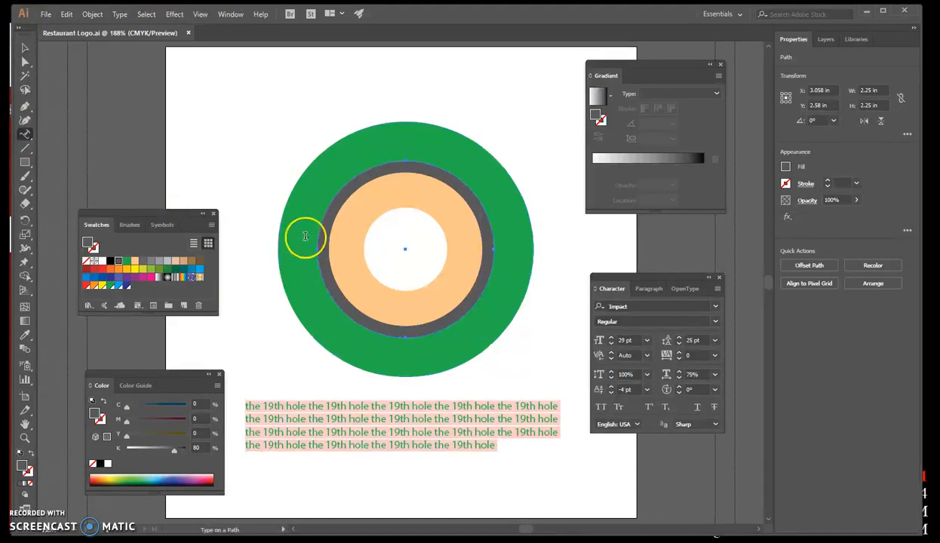
left_click(357, 175)
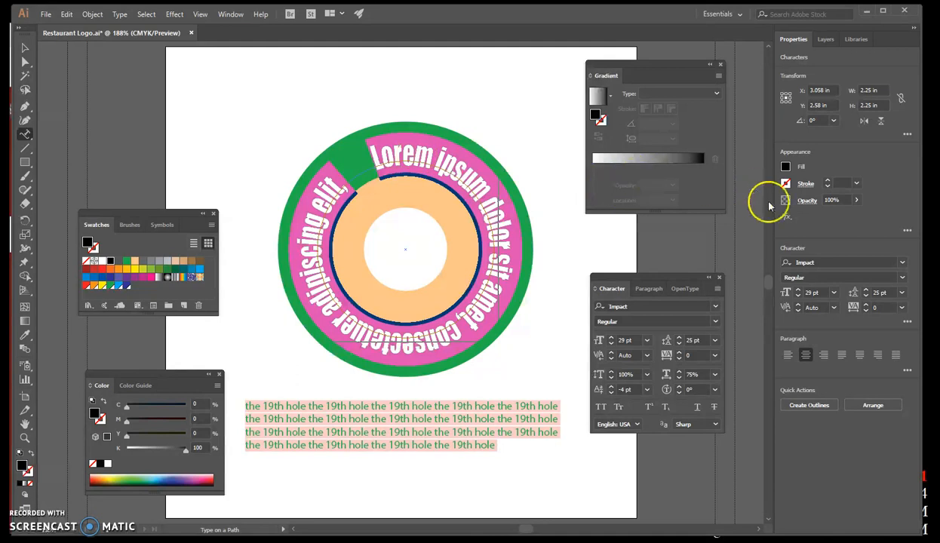
Step: Set the font of the circular path's placeholder text to Arial Black
left_click(716, 308)
left_click(632, 308)
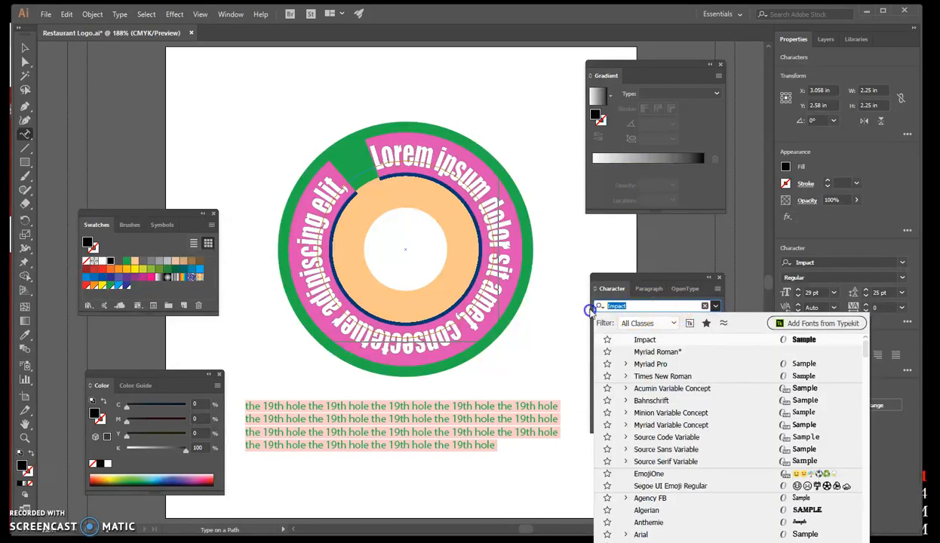
type("ari")
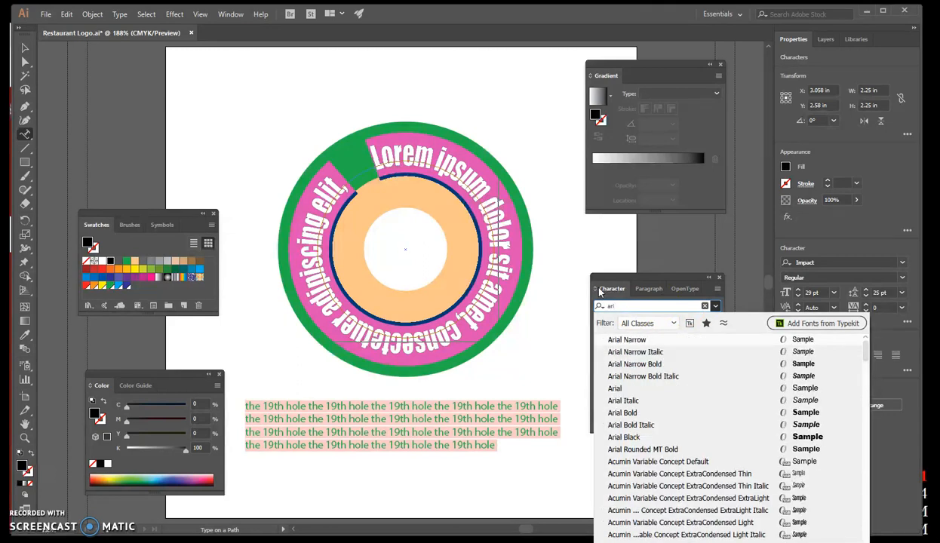
left_click(631, 438)
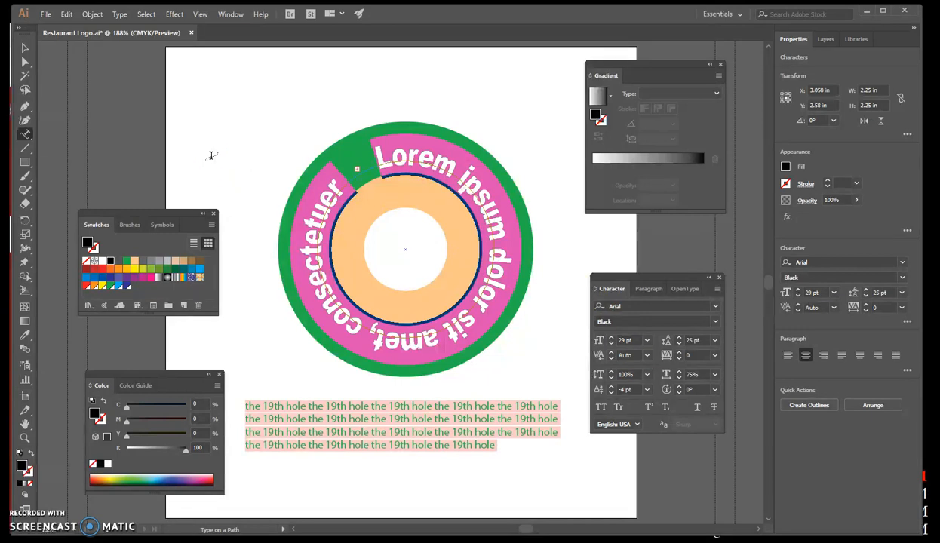
Step: Replace the placeholder text on the circular path with "THE HOLE-IN-ONE"
type("THE")
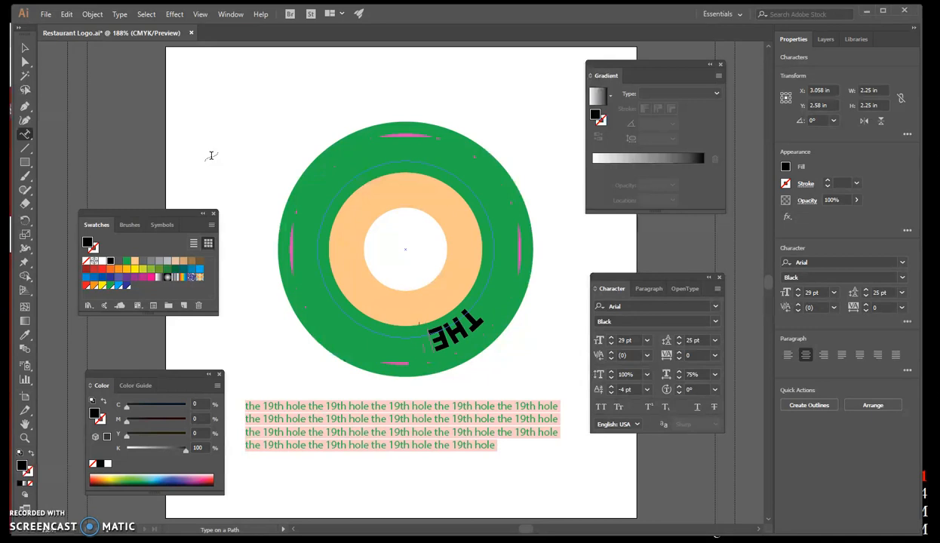
type(" HOLE")
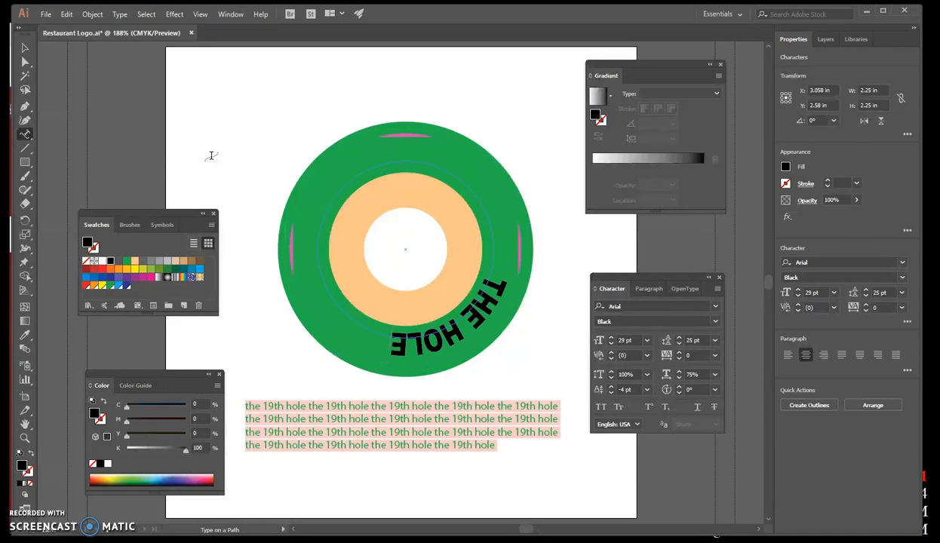
type("-I")
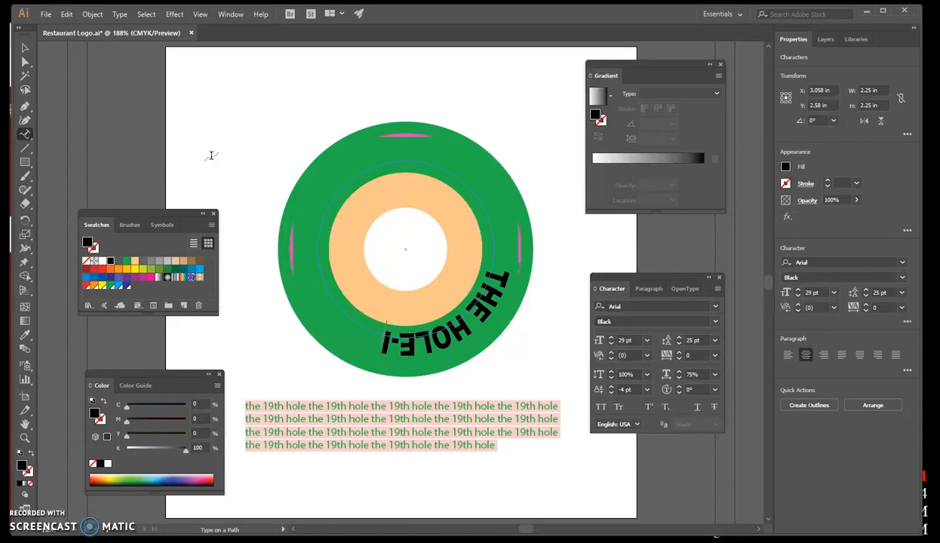
type("N-OBNE")
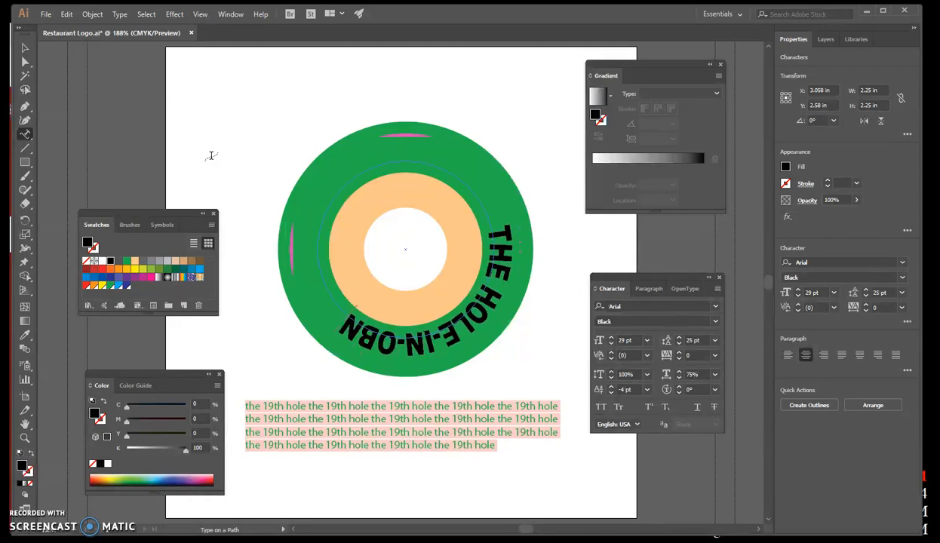
key("BackSpace")
key("BackSpace")
key("BackSpace")
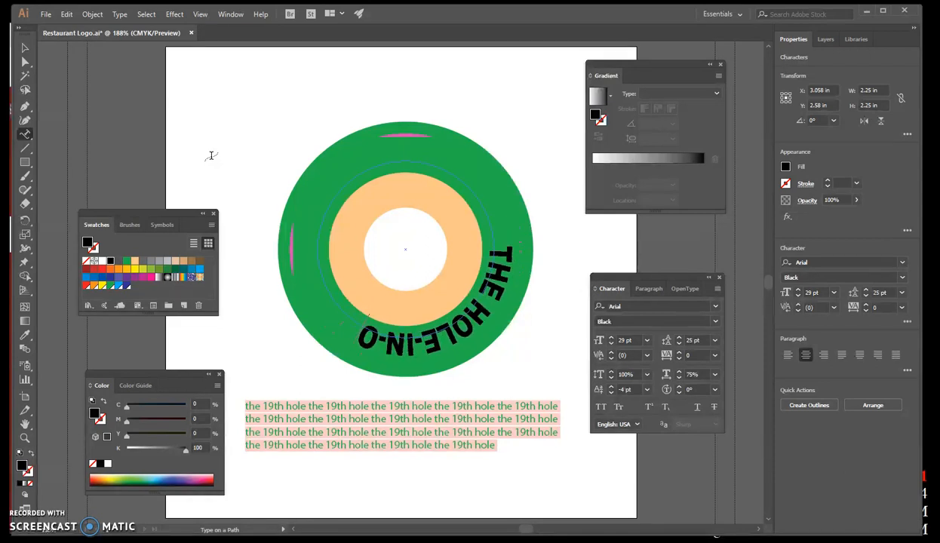
type("NE")
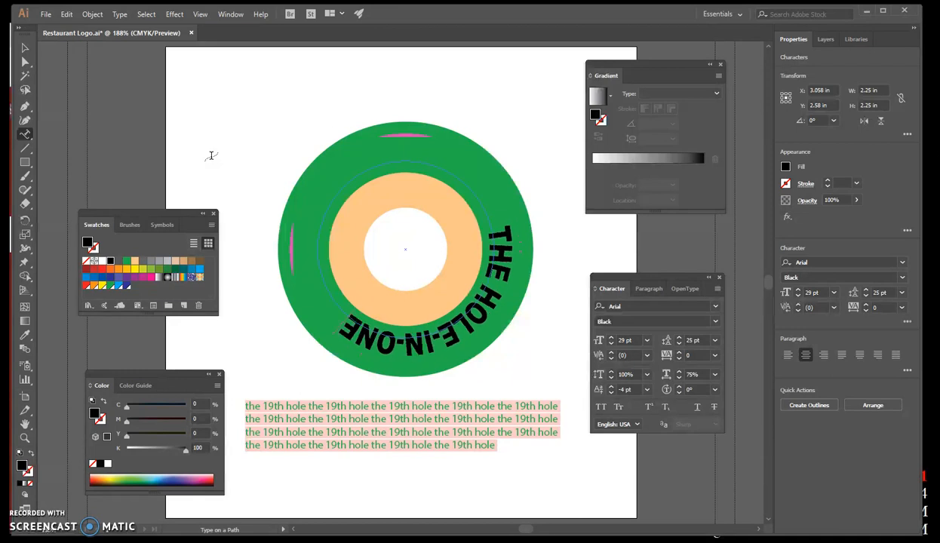
Step: Adjust the path type brackets and slide "THE HOLE-IN-ONE" around the circle so it arches centered over the top
left_click(190, 101)
left_click(25, 47)
left_click(330, 230)
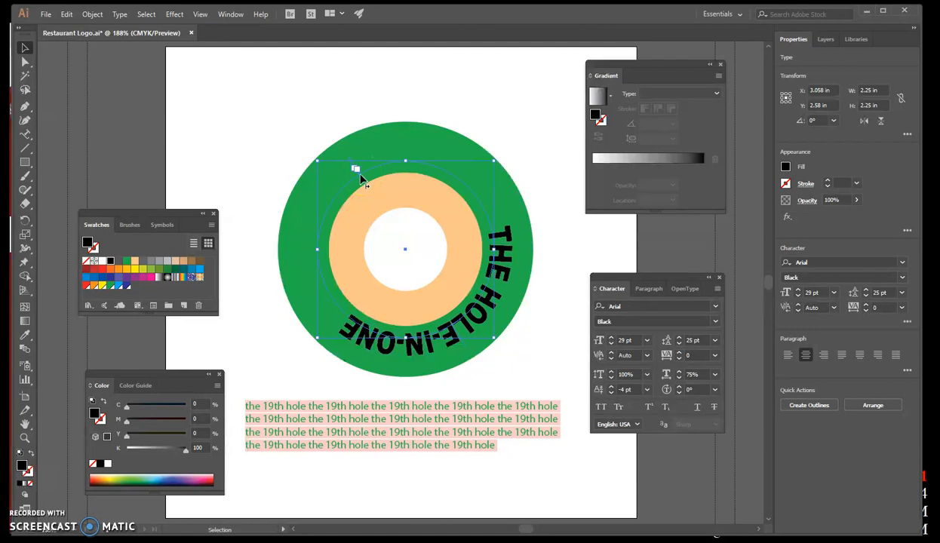
left_click(362, 178)
left_click_drag(362, 177, 439, 203)
left_click_drag(464, 250, 470, 318)
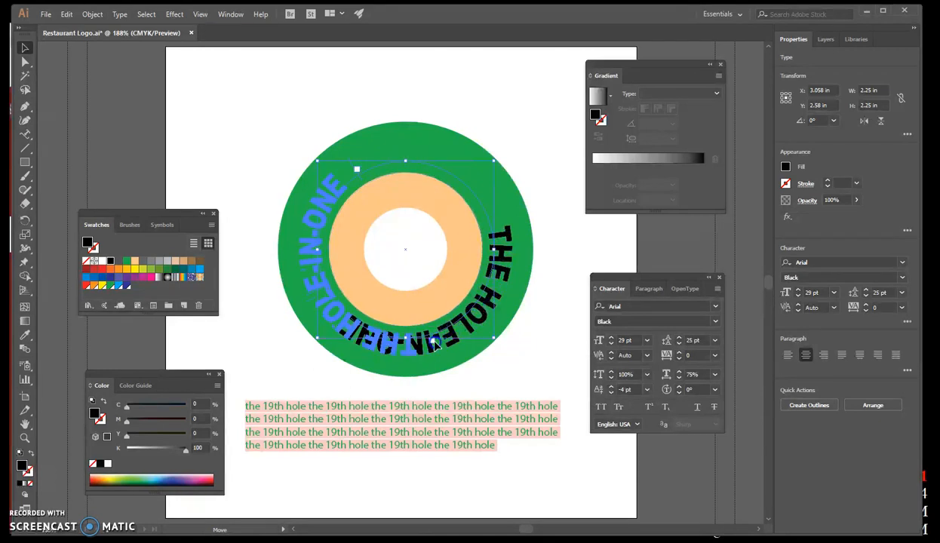
mouse_move(427, 345)
left_mouse_down()
mouse_move(353, 332)
mouse_move(464, 346)
mouse_move(429, 356)
mouse_move(420, 342)
left_mouse_up()
left_click(366, 186)
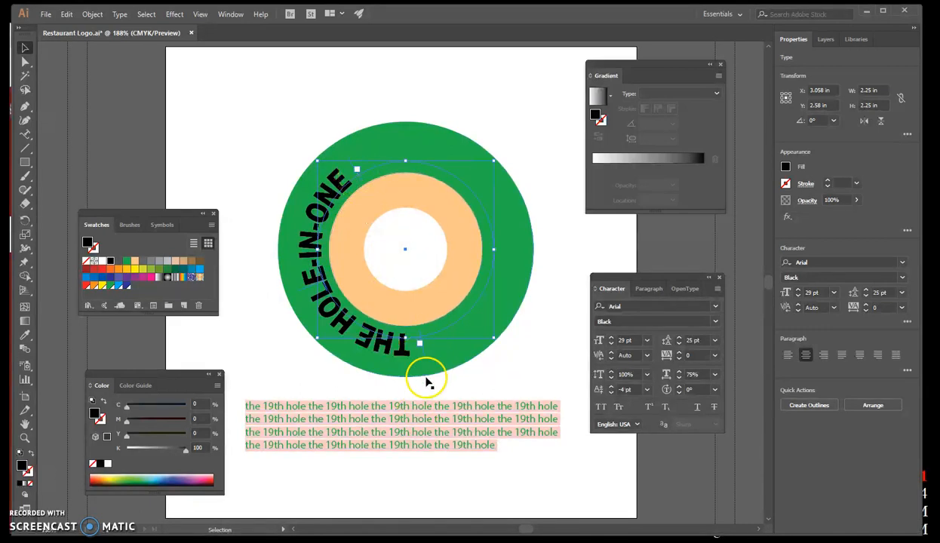
left_click_drag(420, 350, 401, 156)
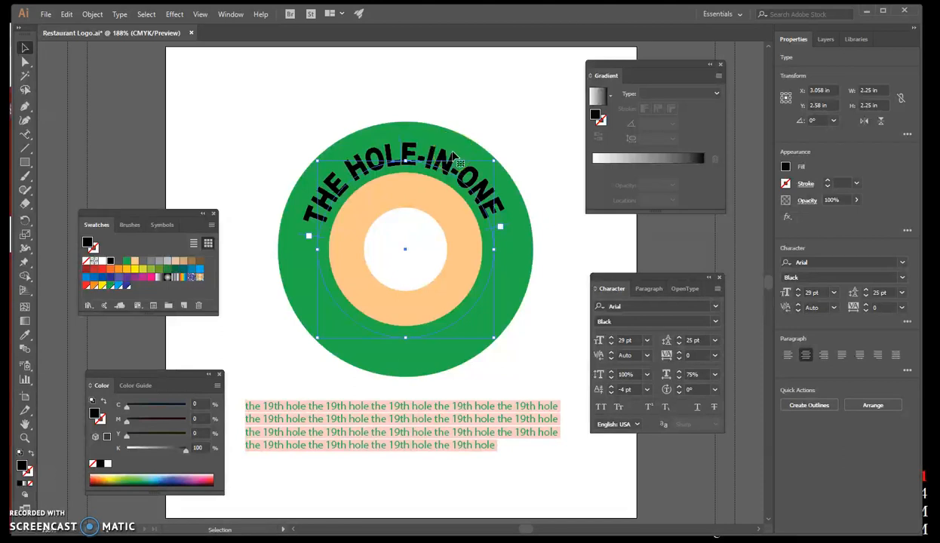
Step: Set the font size of the "THE HOLE-IN-ONE" path text to 36 pt
left_click(637, 340)
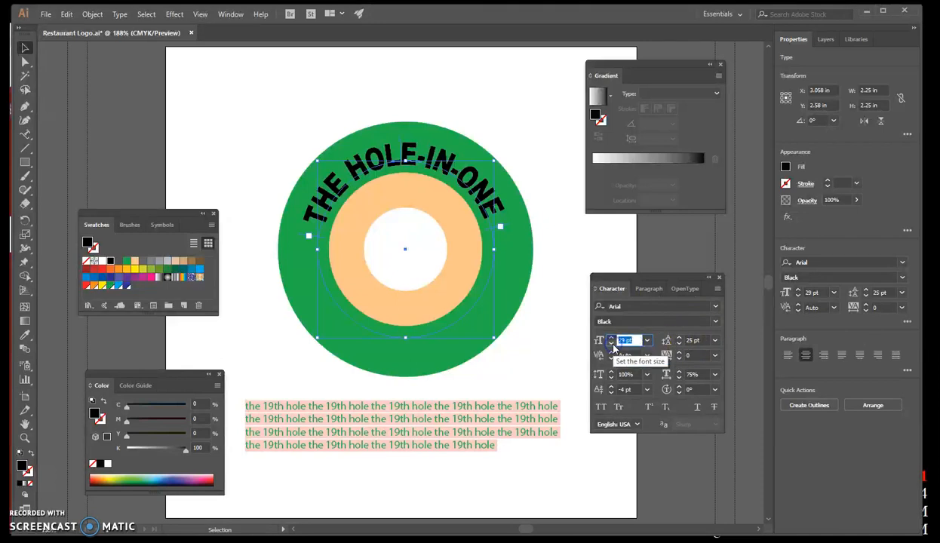
type("36")
key("Return")
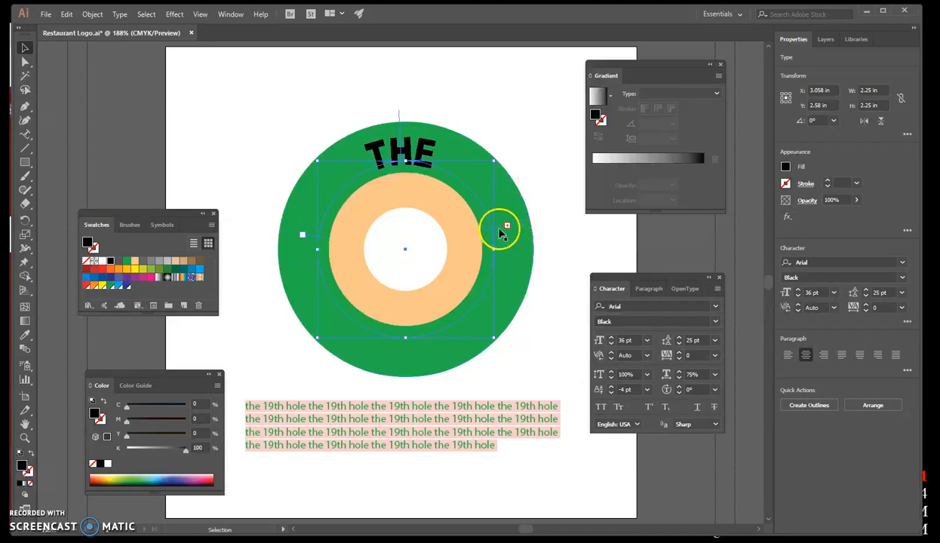
Step: Extend the path text's end bracket to fit all of "THE HOLE-IN-ONE", re-center it over the top, and fill it white
left_click_drag(499, 228, 497, 277)
left_click_drag(434, 130, 406, 142)
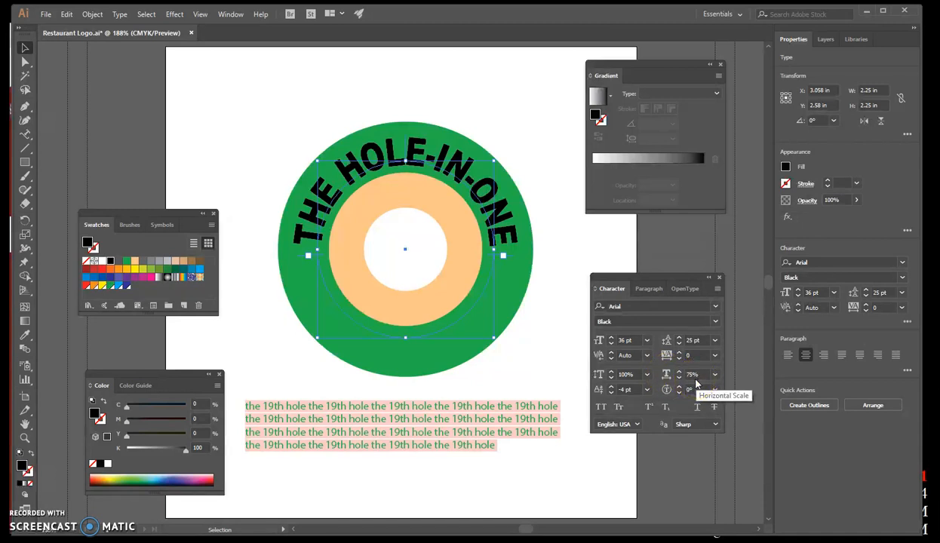
left_click(101, 261)
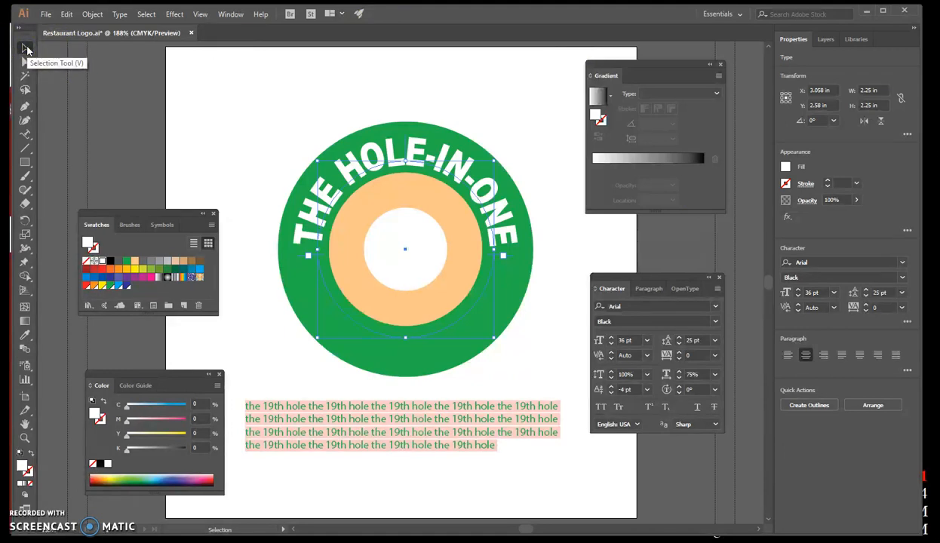
Step: Paste a copy of the path text in front and slide it around to the lower half of the green ring
left_click(65, 15)
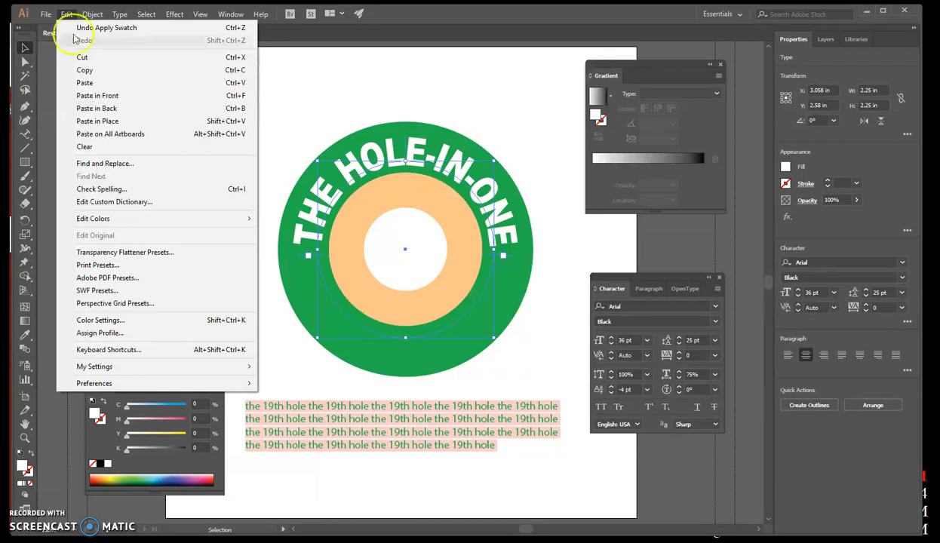
left_click(84, 69)
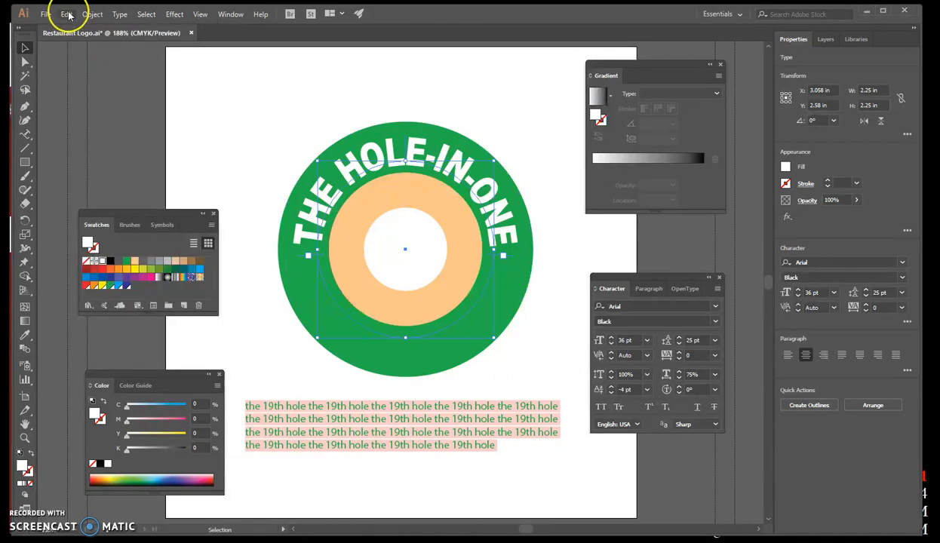
left_click(68, 15)
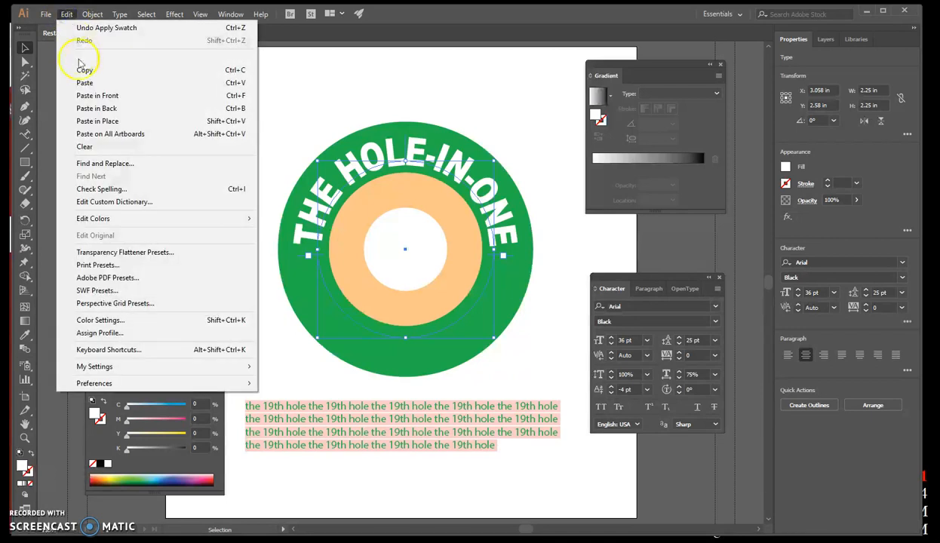
left_click(94, 97)
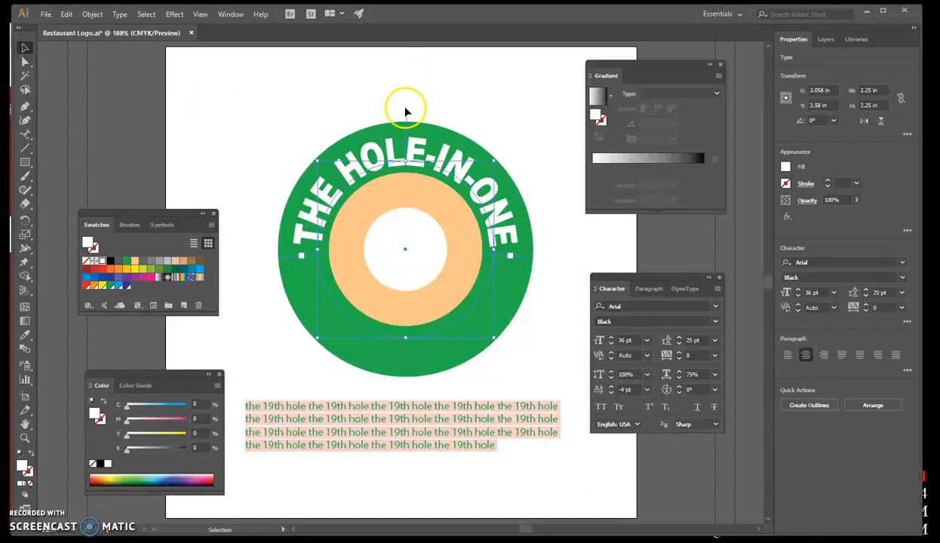
left_click_drag(407, 117, 406, 370)
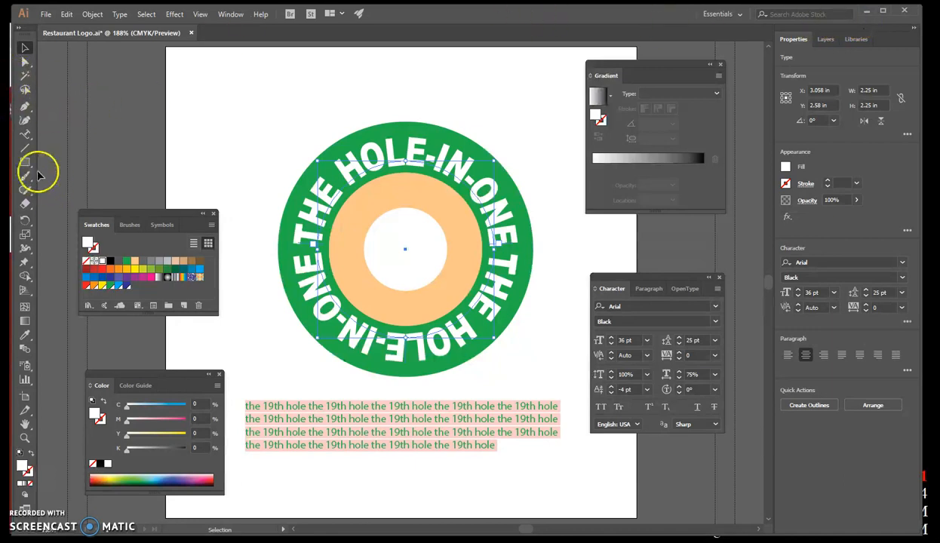
Step: Replace the text of the lower path type copy with "RESTAURANT"
left_click_drag(25, 137, 44, 130)
left_click_drag(523, 254, 295, 255)
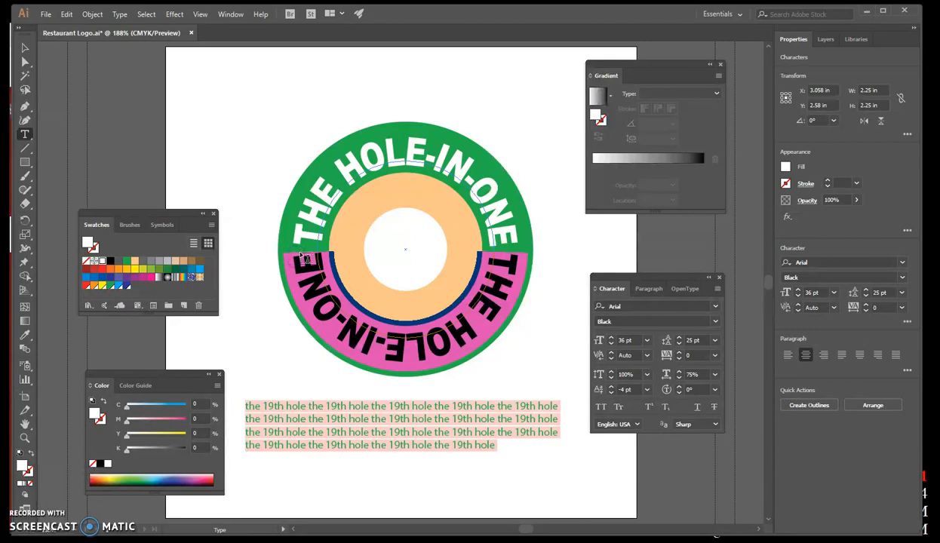
type("RES")
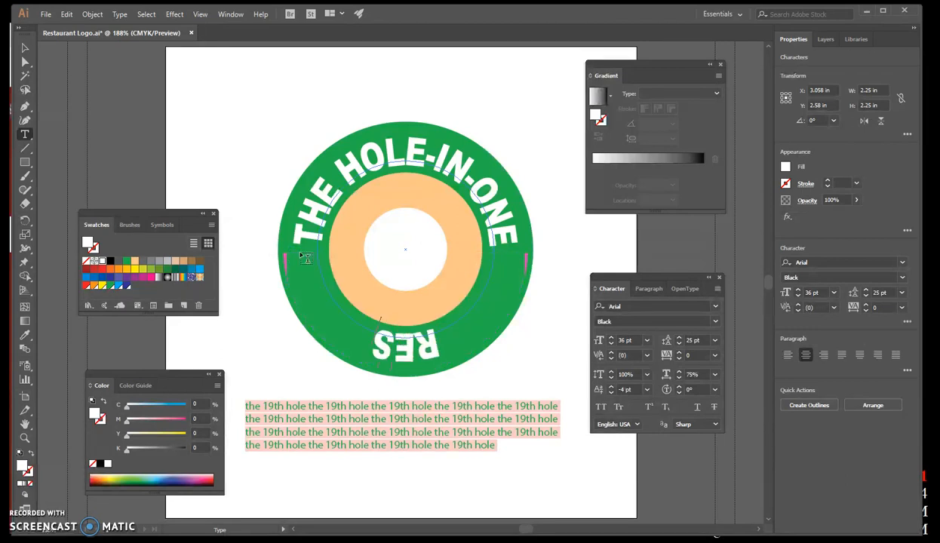
type("T")
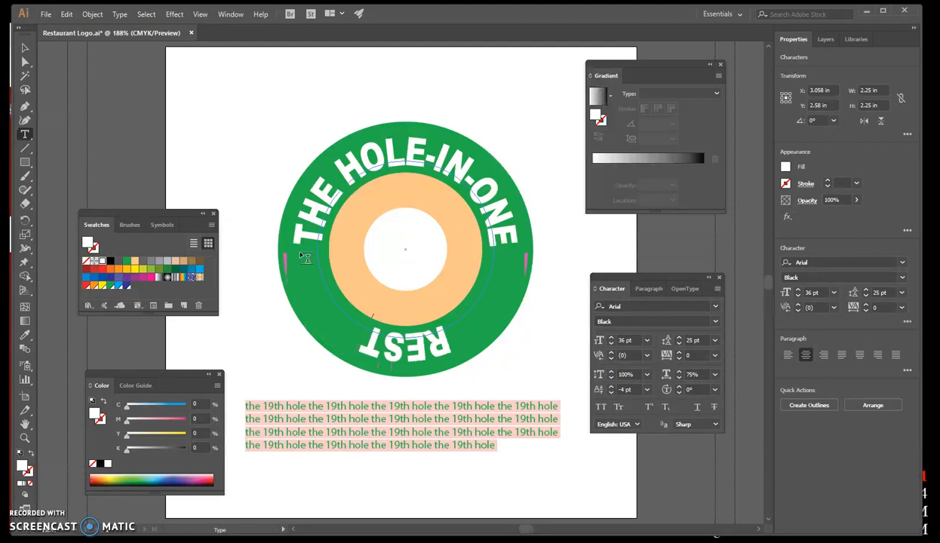
type("AURANT")
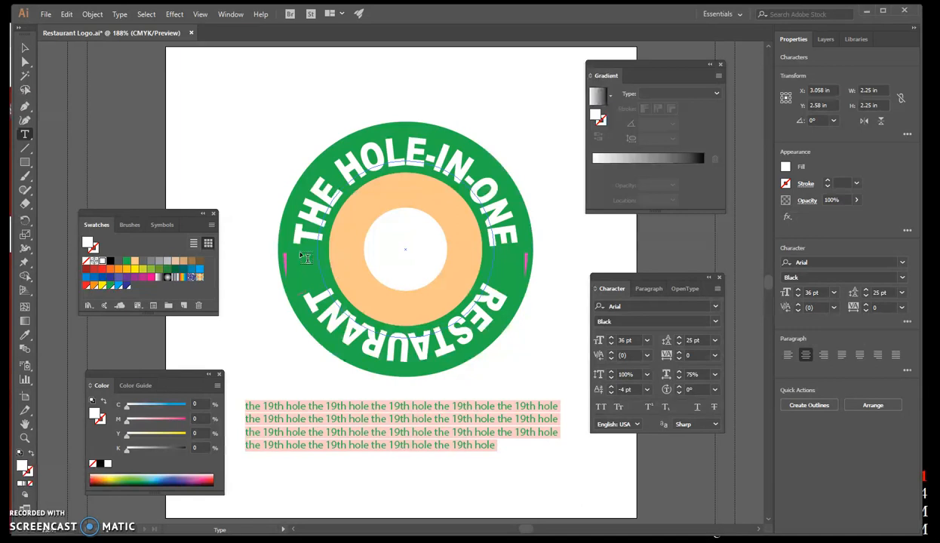
Step: Flip the "RESTAURANT" path text to the inside of its circle and center it along the bottom of the green ring
left_click(24, 47)
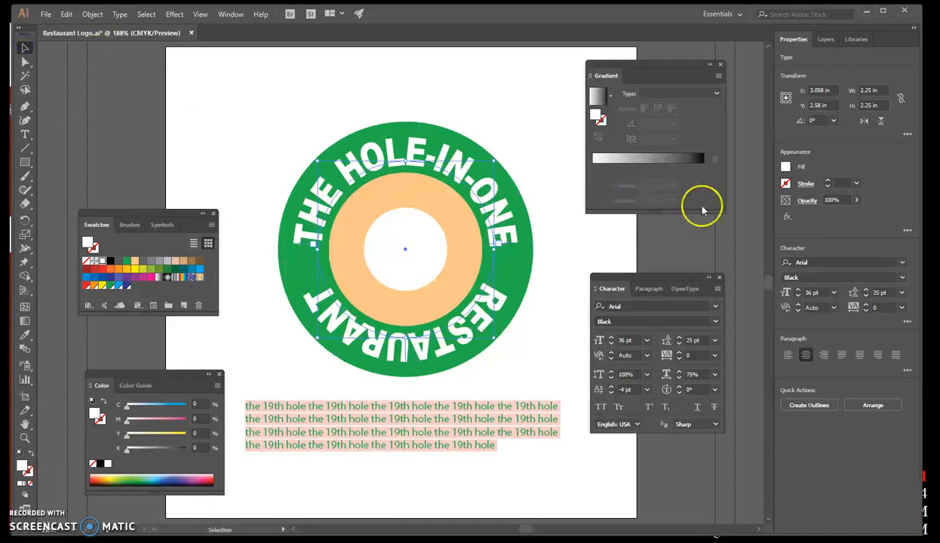
left_click(411, 367)
left_click_drag(406, 363, 412, 183)
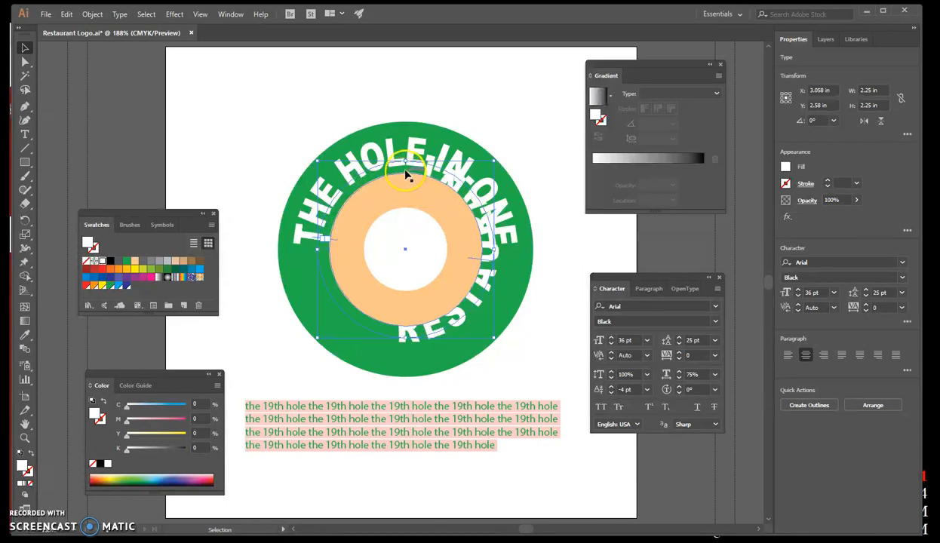
left_click_drag(489, 265, 405, 330)
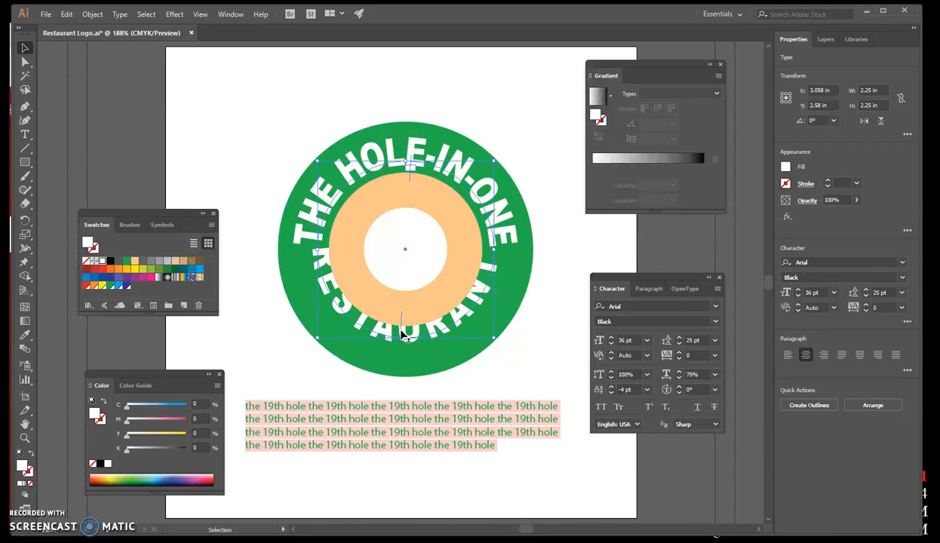
left_click_drag(403, 334, 410, 335)
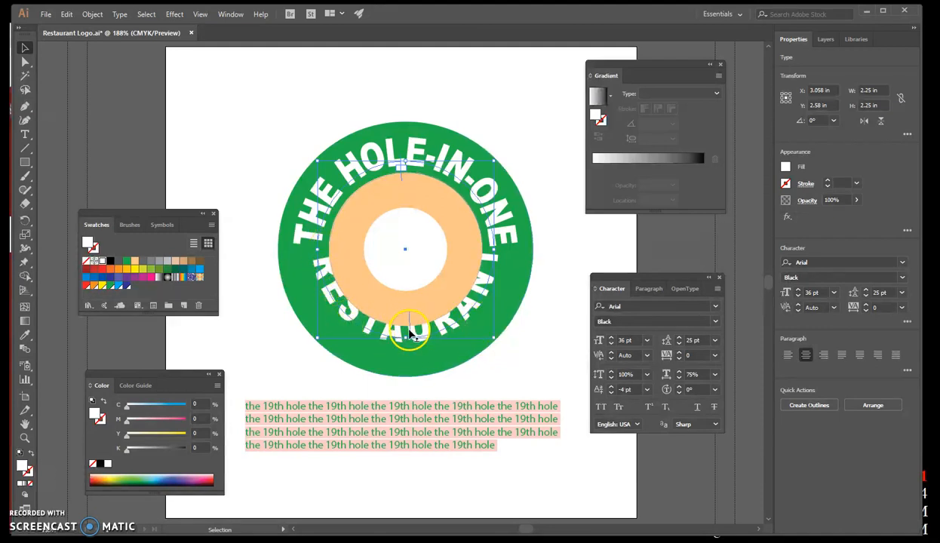
mouse_move(411, 336)
left_mouse_down()
mouse_move(413, 311)
mouse_move(418, 332)
mouse_move(379, 338)
mouse_move(411, 329)
left_mouse_up()
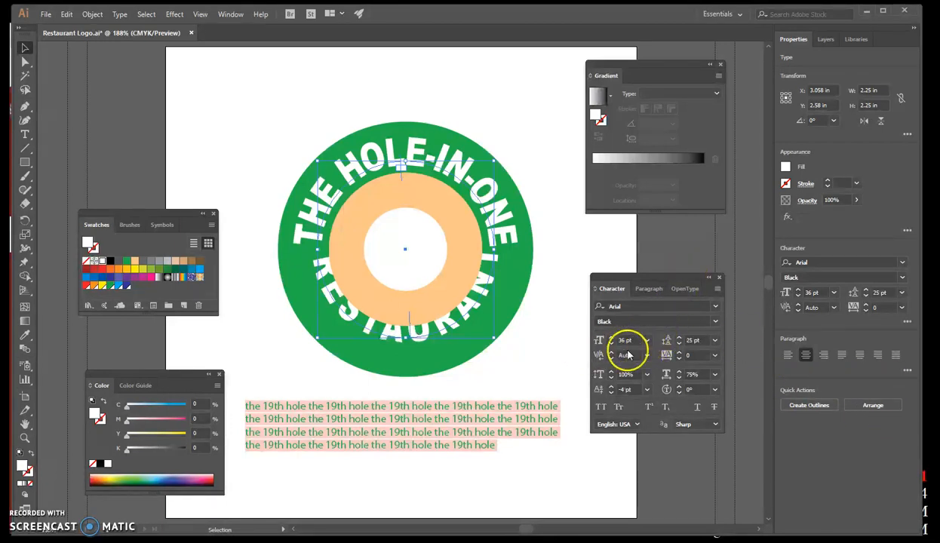
Step: Set the baseline shift of the "RESTAURANT" path text to -26 pt so it sits within the green ring
left_click(317, 210)
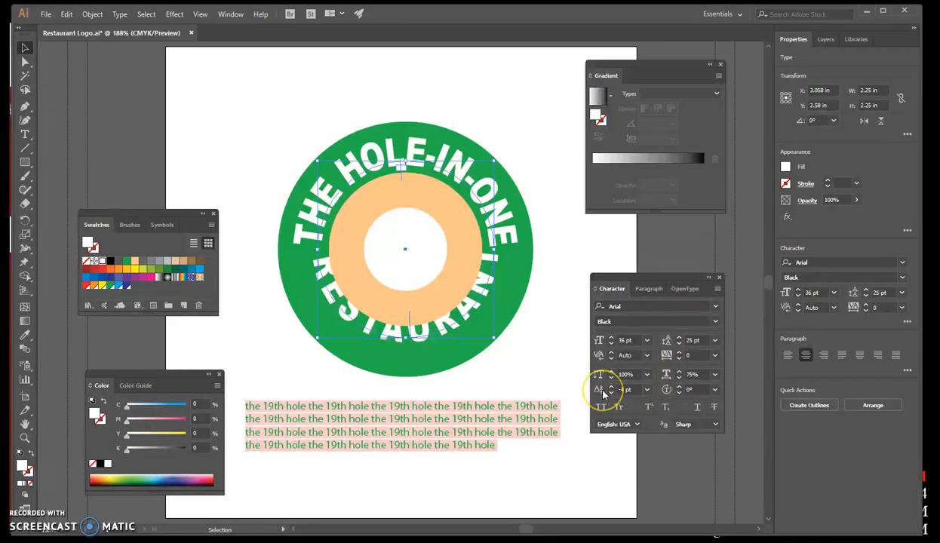
left_click_drag(635, 390, 612, 390)
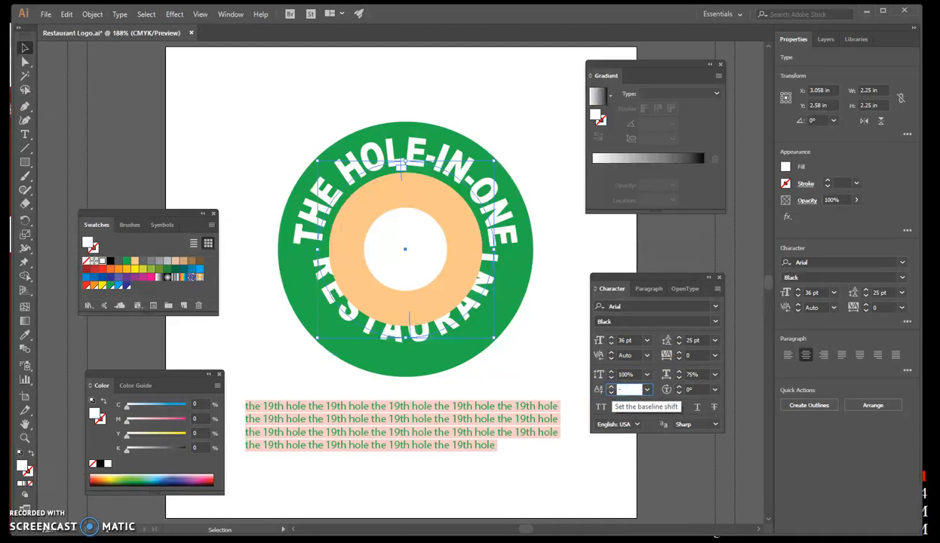
key("Return")
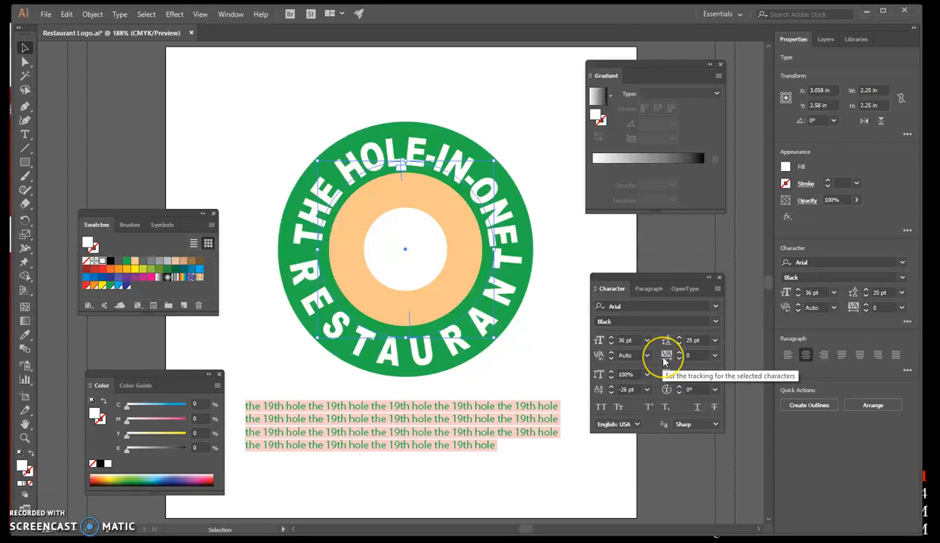
Step: Reduce the tracking of the "RESTAURANT" path text to -22
left_click(610, 360)
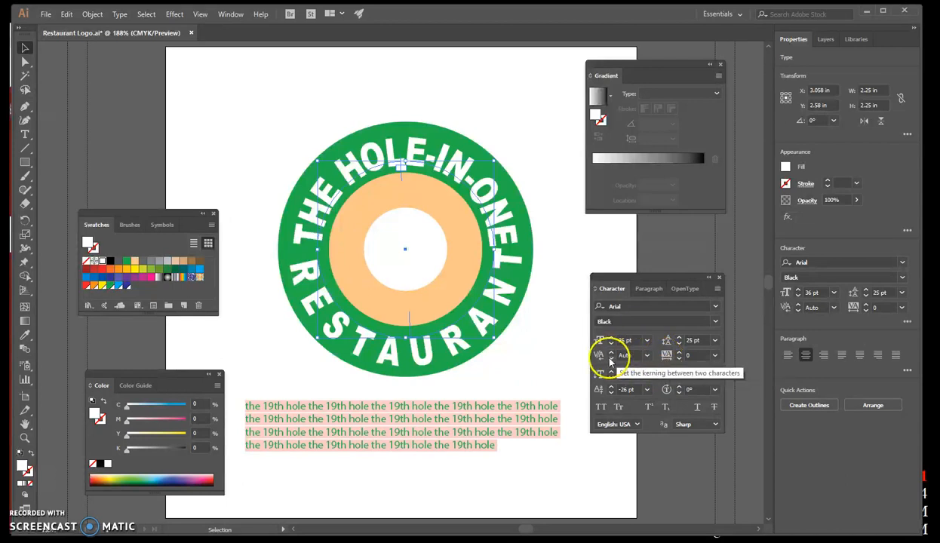
left_click(679, 360)
left_click(679, 360)
left_click(679, 360)
left_click(679, 360)
left_click(679, 360)
left_click(679, 360)
left_click(679, 360)
left_click(679, 360)
left_click(679, 360)
left_click(679, 360)
left_click(679, 360)
left_click(679, 360)
left_click(679, 360)
left_click(680, 360)
left_click(679, 360)
left_click(679, 360)
left_click(680, 360)
left_click(679, 360)
left_click(679, 360)
left_click(679, 360)
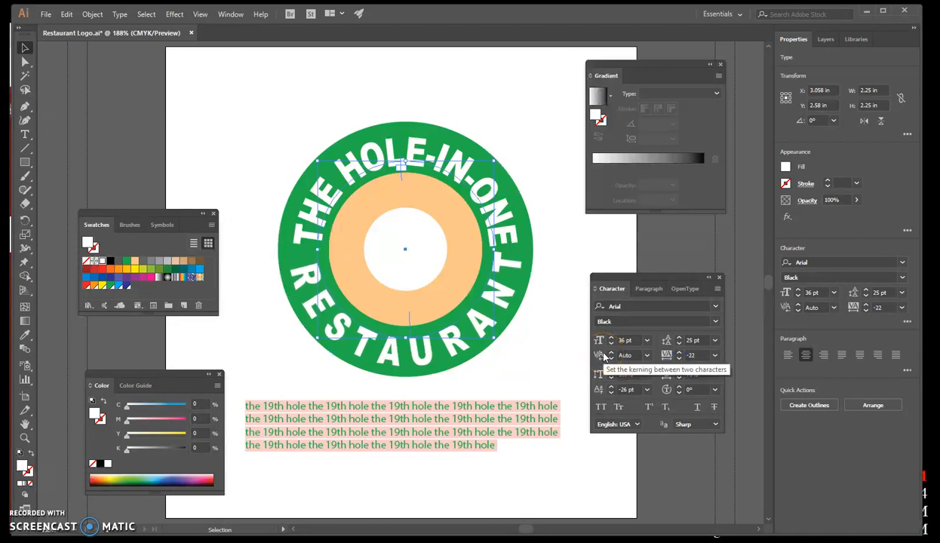
Step: Try to reduce the kerning of the whole "RESTAURANT" path text
left_click(647, 356)
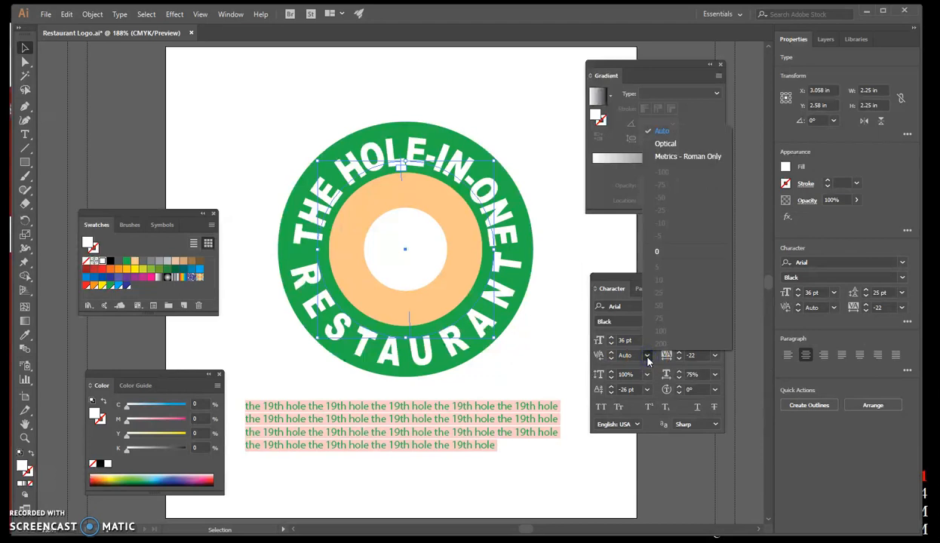
left_click(646, 358)
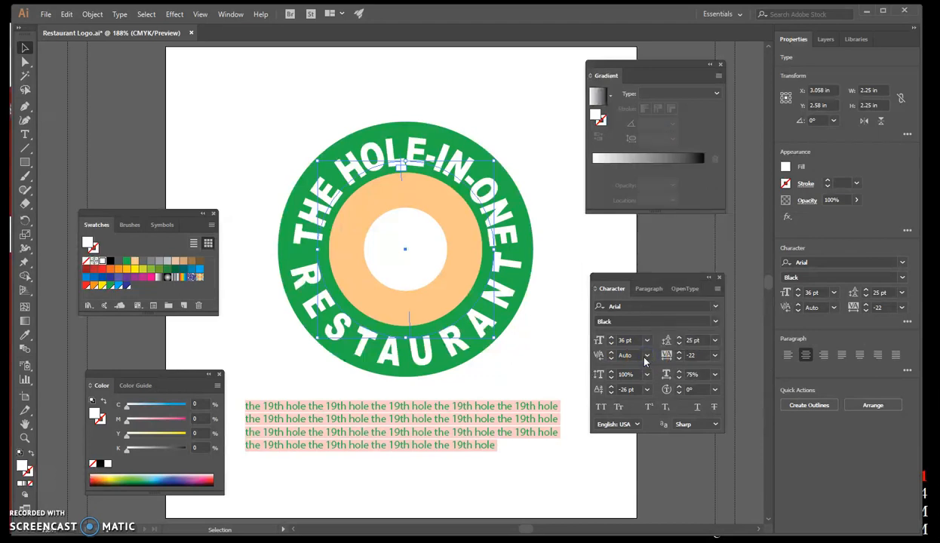
left_click(611, 358)
left_click(578, 291)
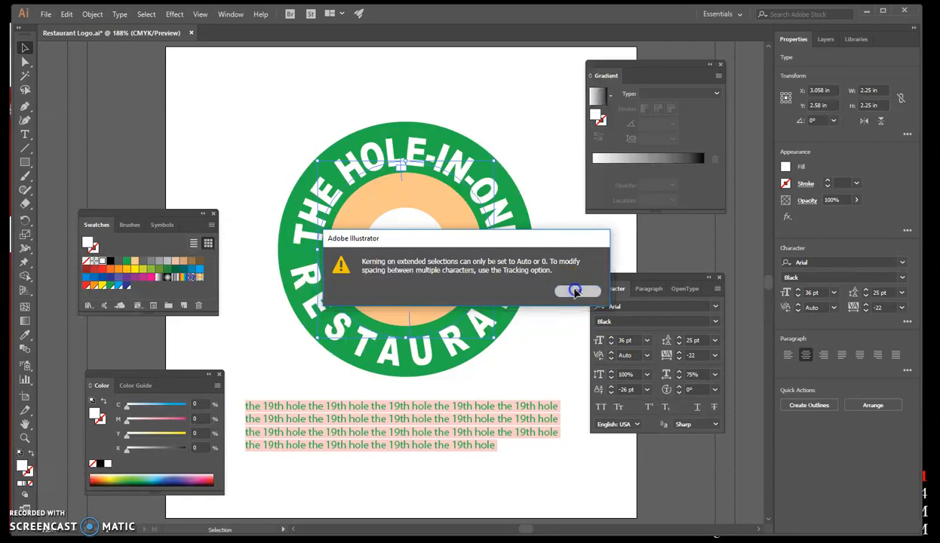
Step: Open the tracking value of the "RESTAURANT" path text for editing
left_click(693, 355)
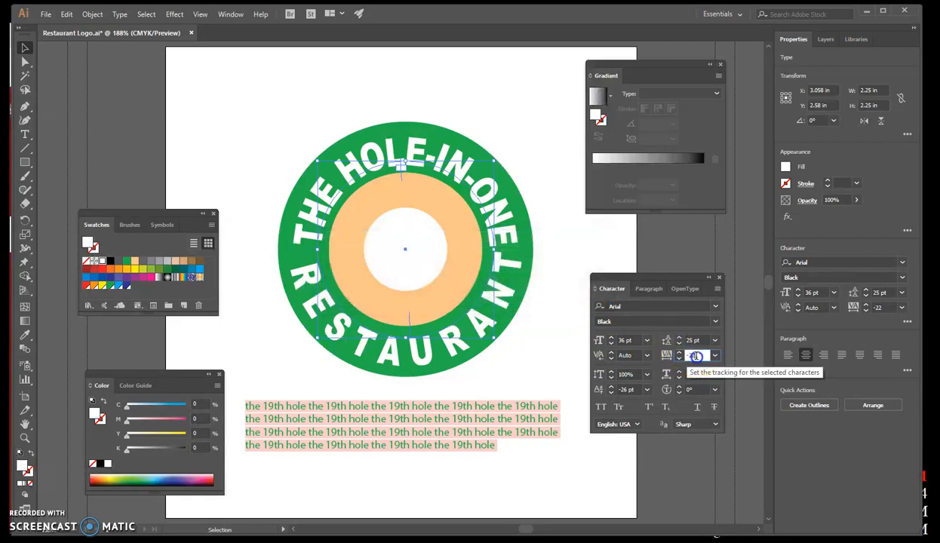